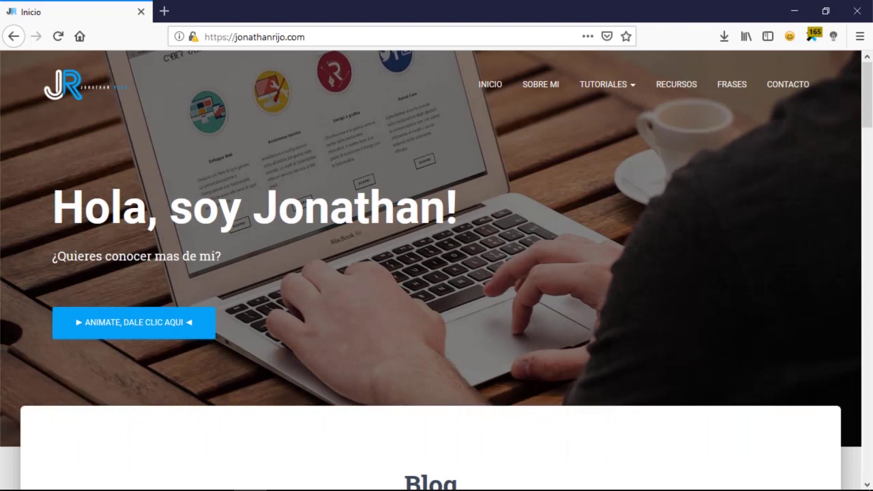
Step: Switch from Firefox to Adobe Illustrator using its taskbar icon
{"action": "left_click", "coordinate": [382, 487]}
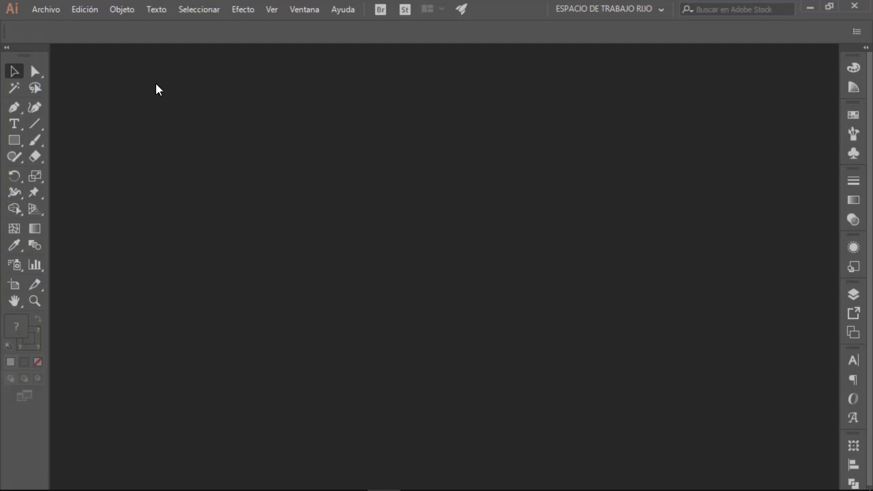
Step: Create a new Carta 612 × 792 px RGB document via Archivo > Nuevo
{"action": "left_click", "coordinate": [48, 13]}
{"action": "left_click", "coordinate": [82, 26]}
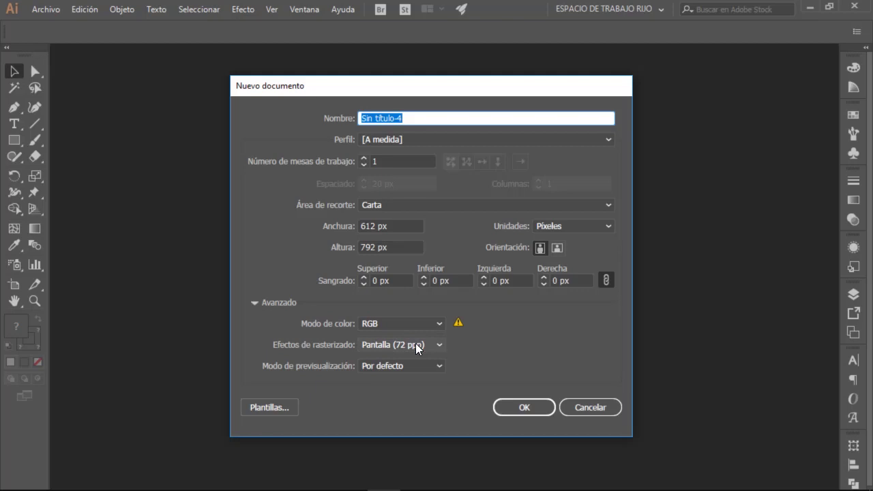
{"action": "left_click", "coordinate": [543, 408]}
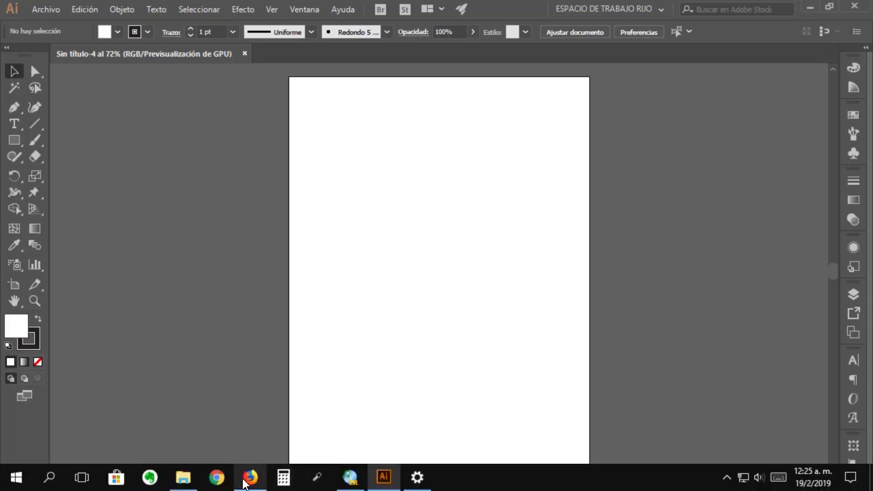
Step: In Firefox, go to Google and search for 'corazon'
{"action": "left_click", "coordinate": [250, 477]}
{"action": "left_click", "coordinate": [239, 39]}
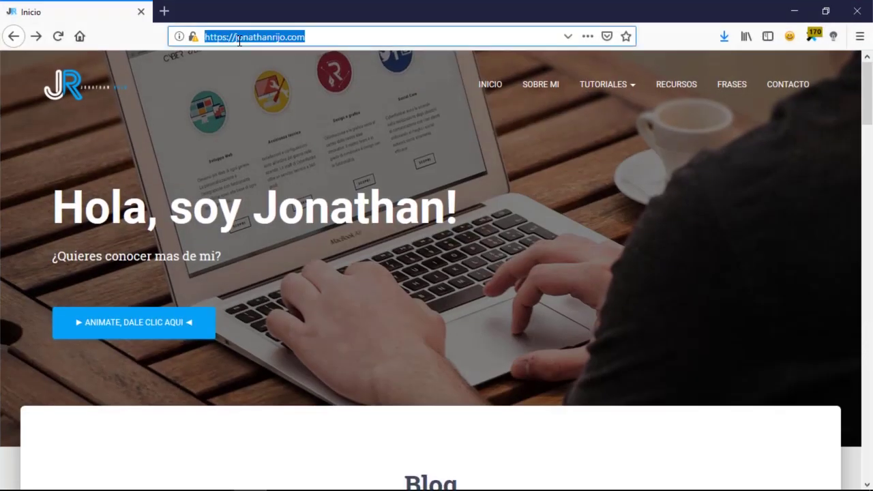
{"action": "type", "text": "google"}
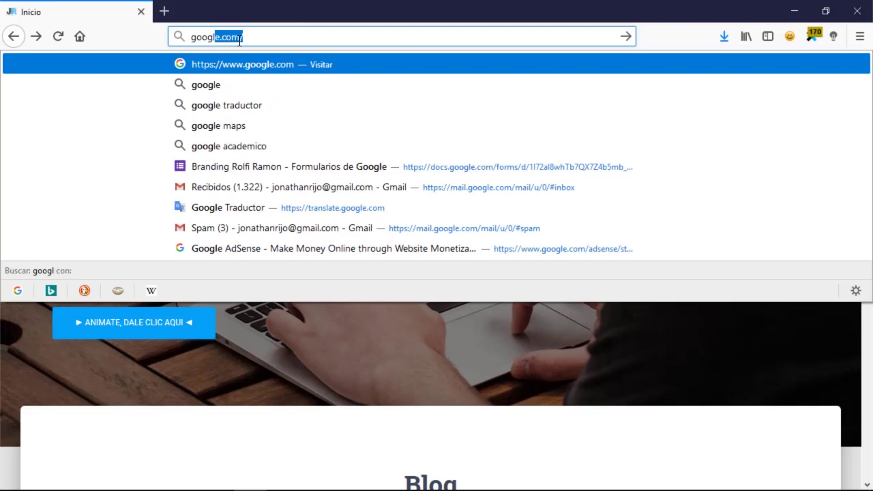
{"action": "key", "text": "Return"}
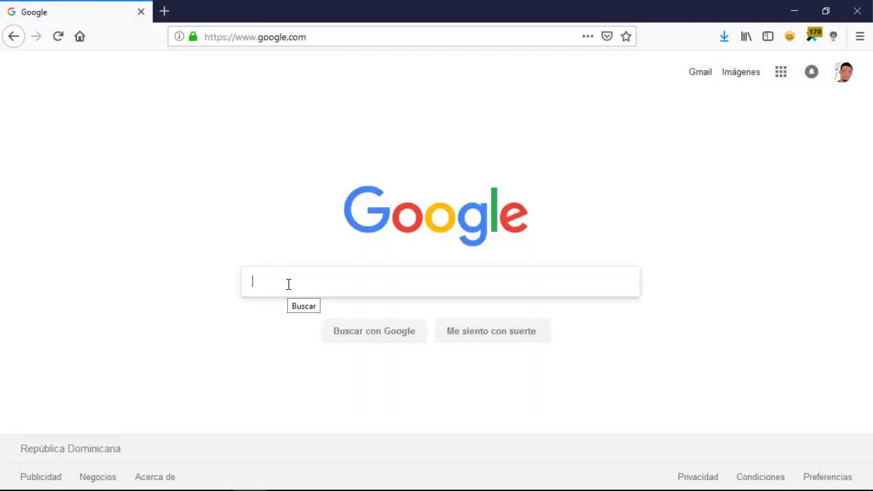
{"action": "type", "text": "corazon"}
{"action": "left_click", "coordinate": [334, 304]}
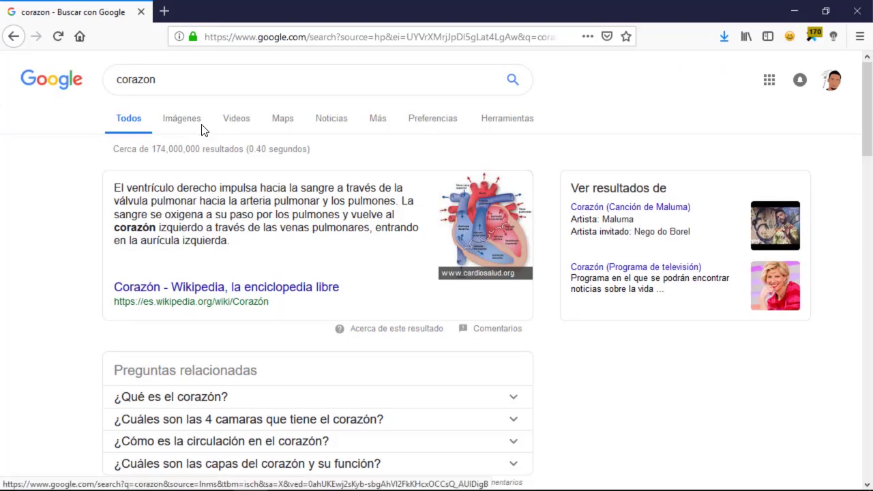
Step: Show the image results and open the plain red heart's preview
{"action": "left_click", "coordinate": [182, 125]}
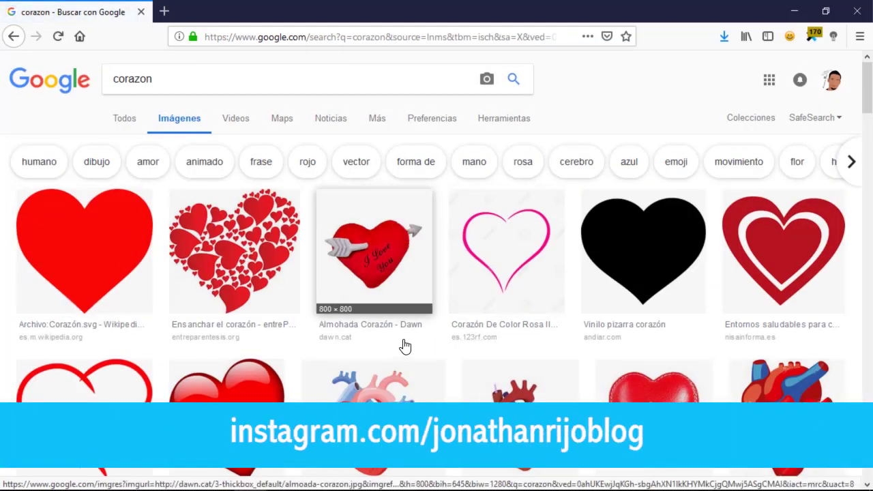
{"action": "scroll", "coordinate": [405, 347], "scroll_direction": "down", "scroll_amount": 5}
{"action": "scroll", "coordinate": [400, 355], "scroll_direction": "down", "scroll_amount": 4}
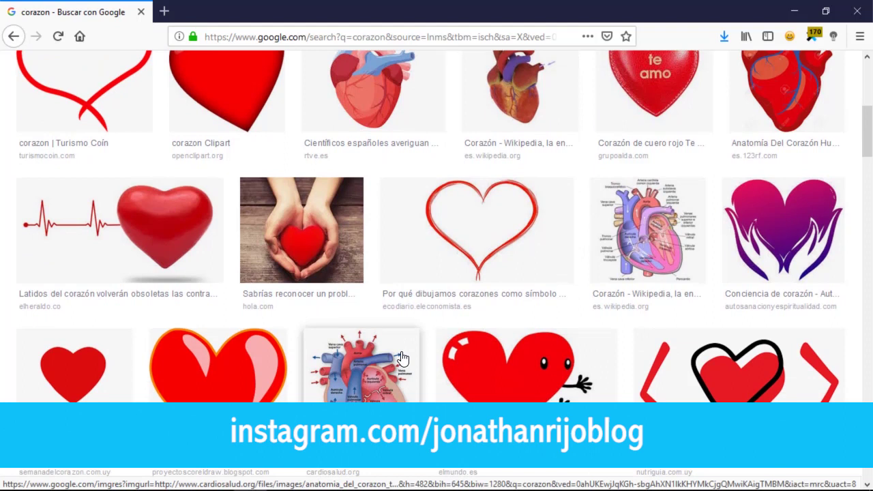
{"action": "scroll", "coordinate": [402, 359], "scroll_direction": "down", "scroll_amount": 3}
{"action": "scroll", "coordinate": [401, 354], "scroll_direction": "down", "scroll_amount": 4}
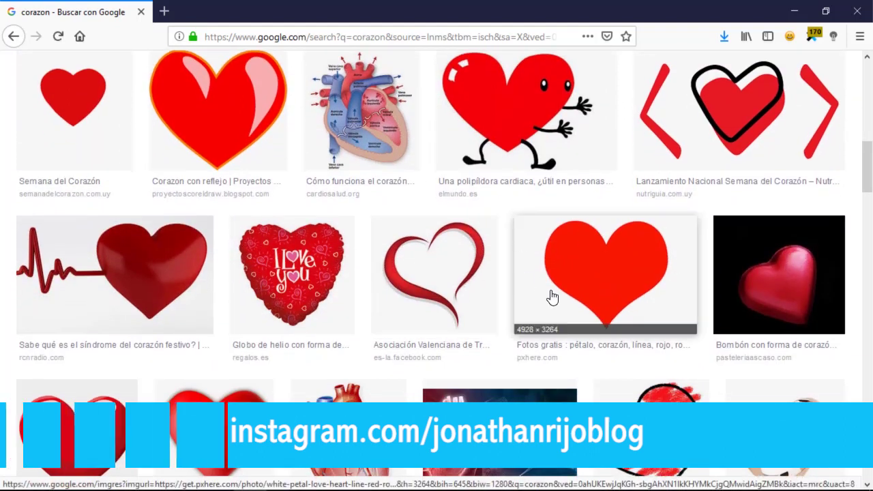
{"action": "left_click", "coordinate": [614, 287]}
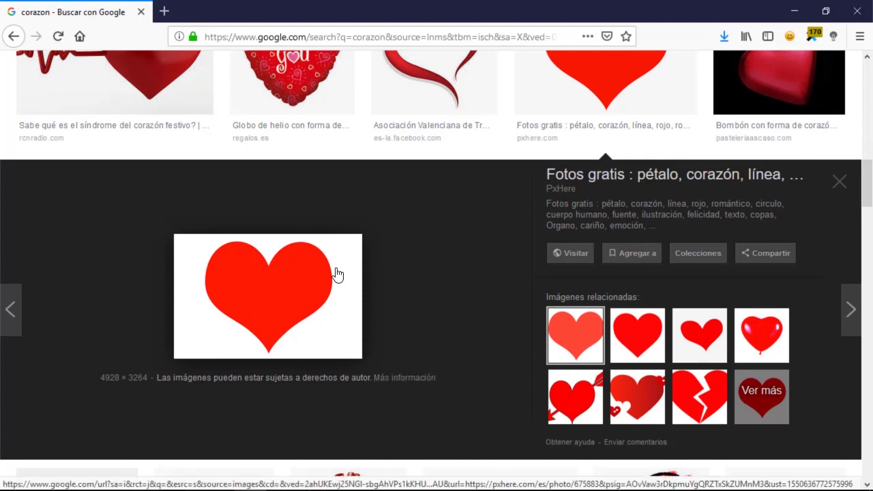
Step: Save the red heart as images.png in the FORMAS folder
{"action": "right_click", "coordinate": [262, 287]}
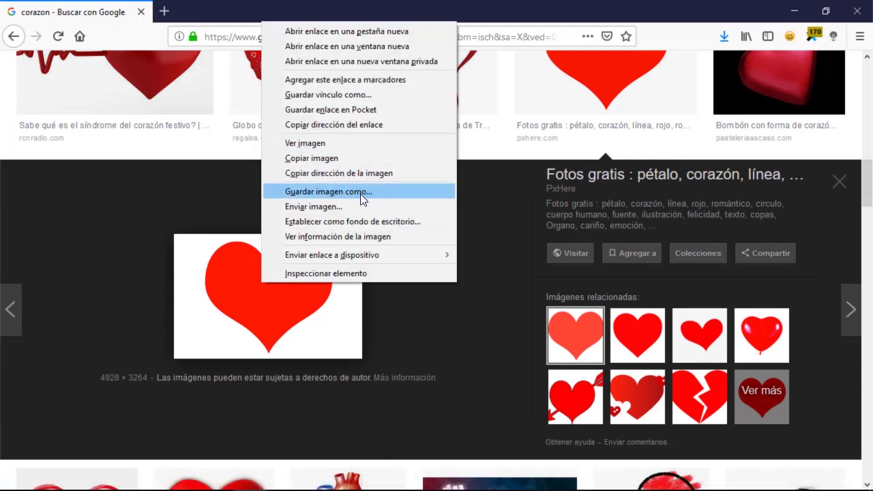
{"action": "left_click", "coordinate": [358, 193]}
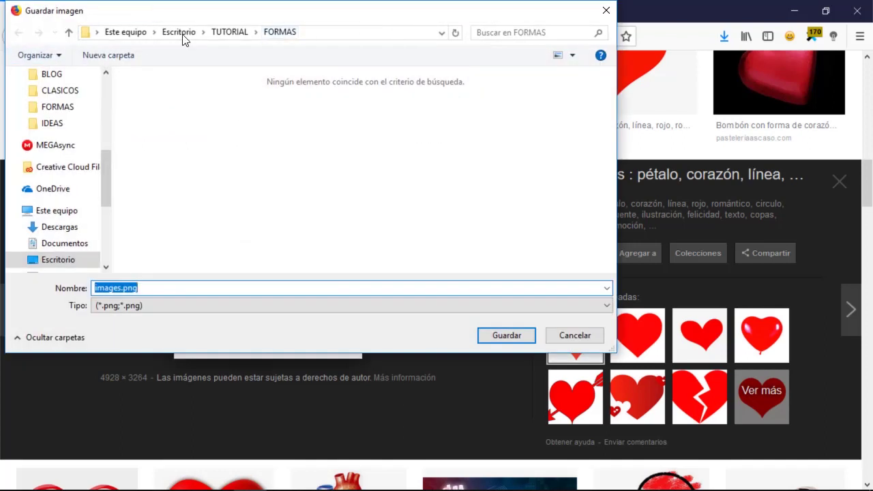
{"action": "left_click", "coordinate": [515, 334]}
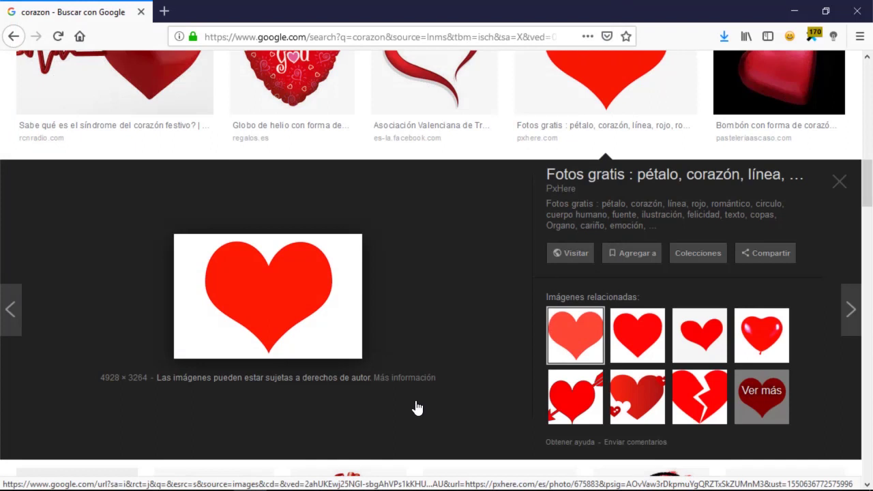
{"action": "left_click", "coordinate": [383, 477]}
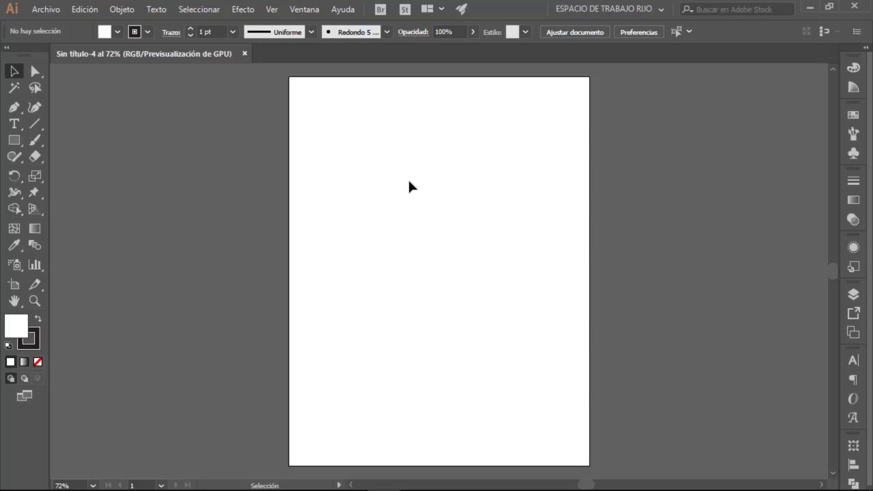
Step: Load images.png from the FORMAS folder with Archivo > Colocar
{"action": "left_click", "coordinate": [42, 9]}
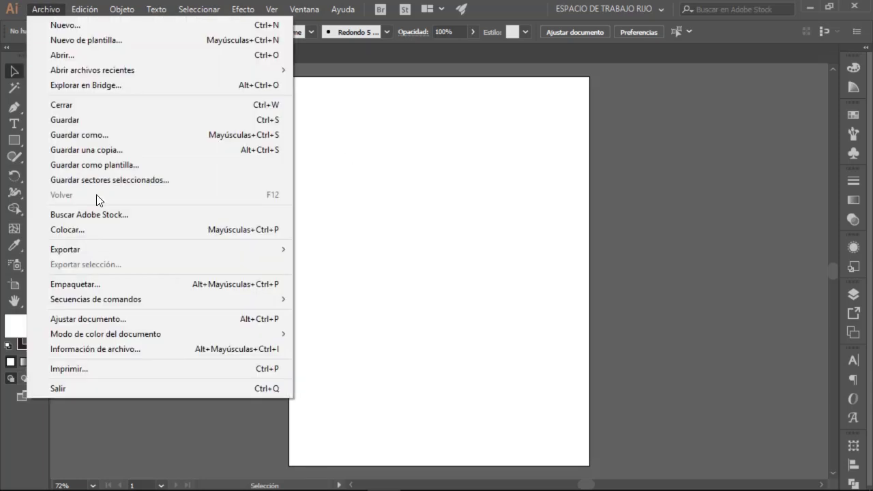
{"action": "left_click", "coordinate": [109, 230]}
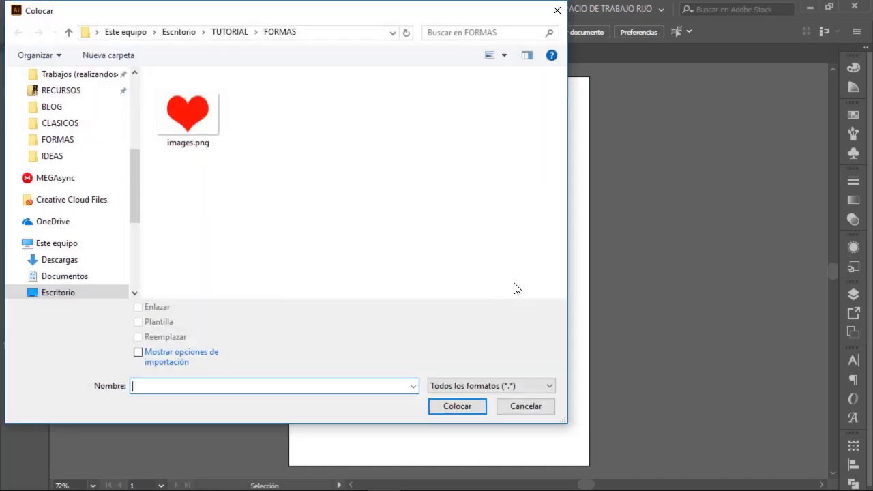
{"action": "left_click", "coordinate": [324, 33]}
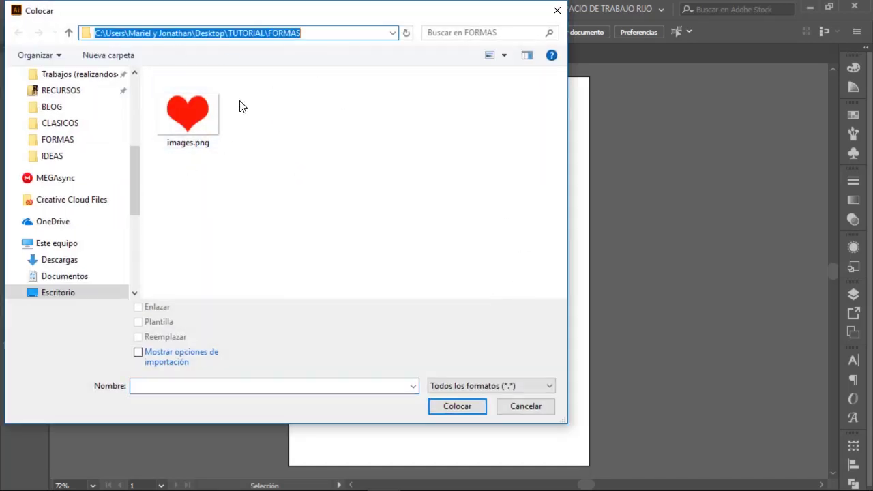
{"action": "left_click", "coordinate": [302, 186]}
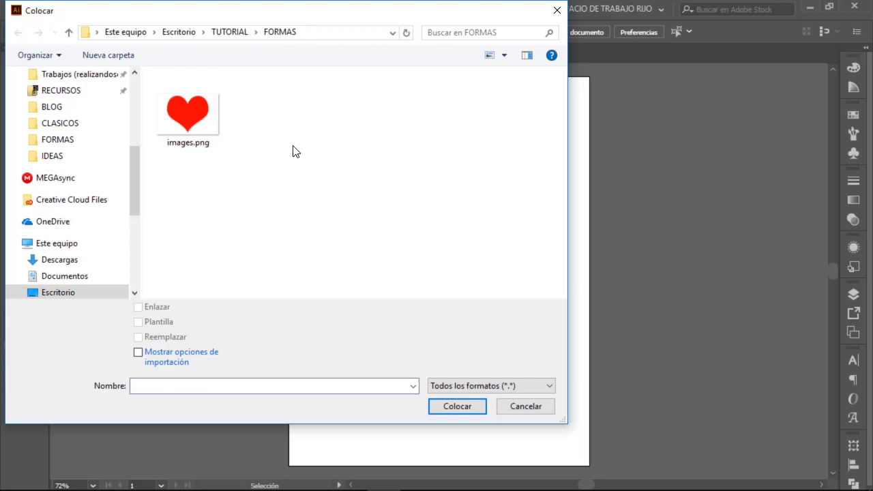
{"action": "left_click", "coordinate": [190, 123]}
{"action": "left_click", "coordinate": [464, 408]}
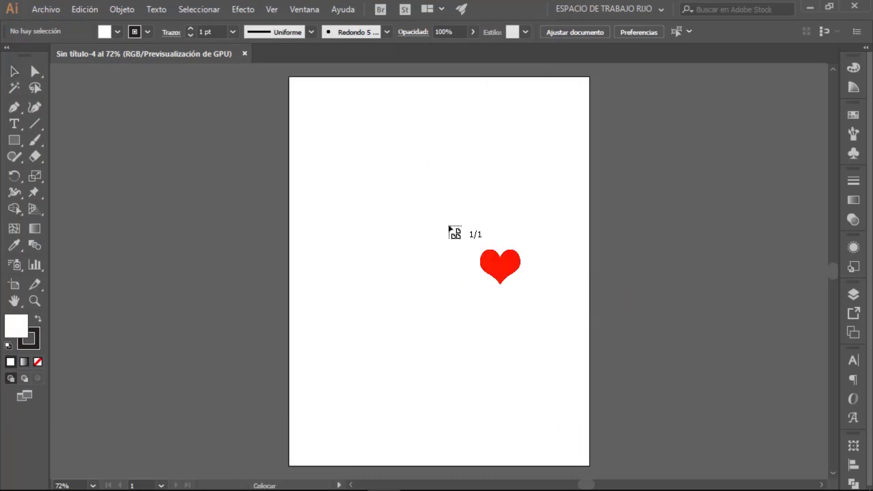
Step: Drop the heart near the artboard centre, then drag in and delete an extra images.png copy
{"action": "left_click", "coordinate": [360, 168]}
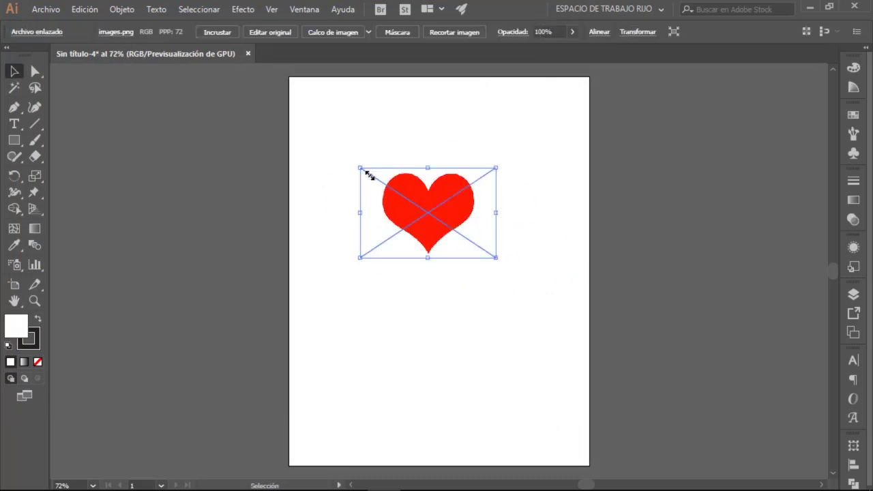
{"action": "mouse_move", "coordinate": [447, 224]}
{"action": "left_mouse_down"}
{"action": "mouse_move", "coordinate": [415, 184]}
{"action": "mouse_move", "coordinate": [384, 246]}
{"action": "mouse_move", "coordinate": [419, 197]}
{"action": "mouse_move", "coordinate": [453, 218]}
{"action": "mouse_move", "coordinate": [427, 228]}
{"action": "left_mouse_up"}
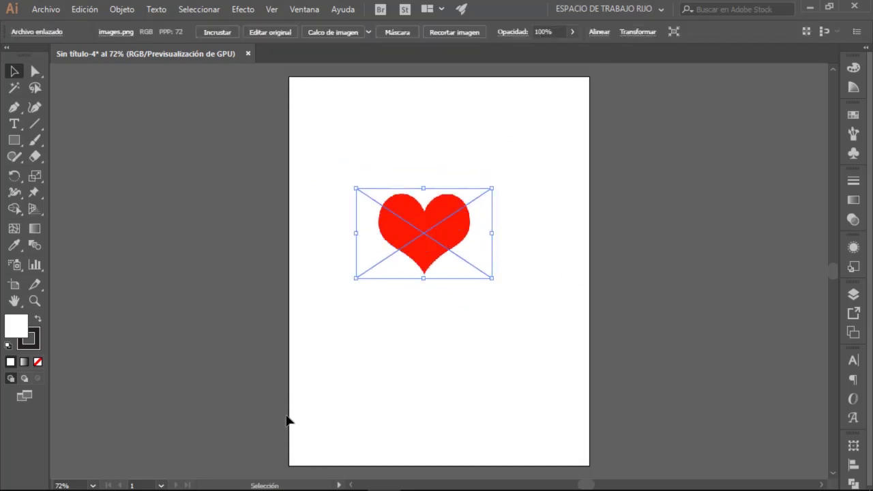
{"action": "left_click", "coordinate": [183, 478]}
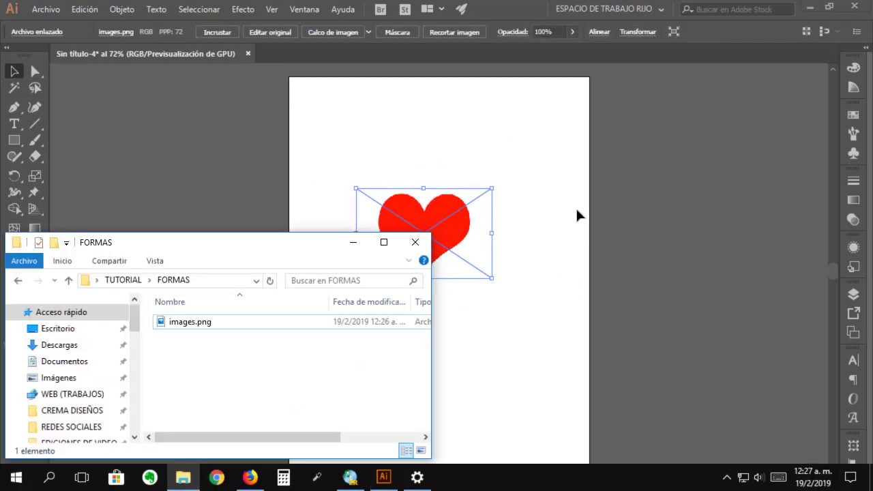
{"action": "left_click_drag", "start_coordinate": [171, 324], "coordinate": [651, 196]}
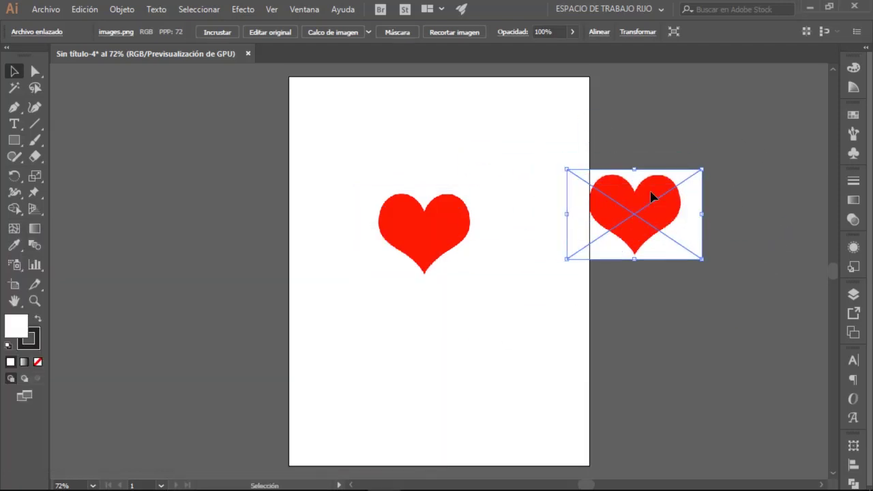
{"action": "key", "text": "Delete"}
Step: Select the traced heart, settle its position near centre and expand it into editable paths
{"action": "left_click", "coordinate": [407, 230]}
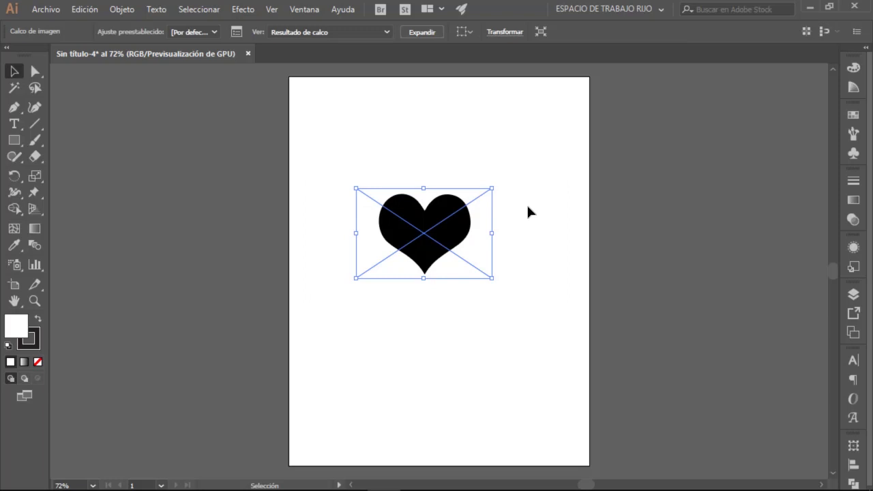
{"action": "mouse_move", "coordinate": [499, 233]}
{"action": "left_mouse_down"}
{"action": "mouse_move", "coordinate": [425, 218]}
{"action": "mouse_move", "coordinate": [454, 198]}
{"action": "mouse_move", "coordinate": [504, 245]}
{"action": "mouse_move", "coordinate": [419, 213]}
{"action": "mouse_move", "coordinate": [466, 225]}
{"action": "left_mouse_up"}
{"action": "left_click", "coordinate": [610, 289]}
{"action": "double_click", "coordinate": [501, 242]}
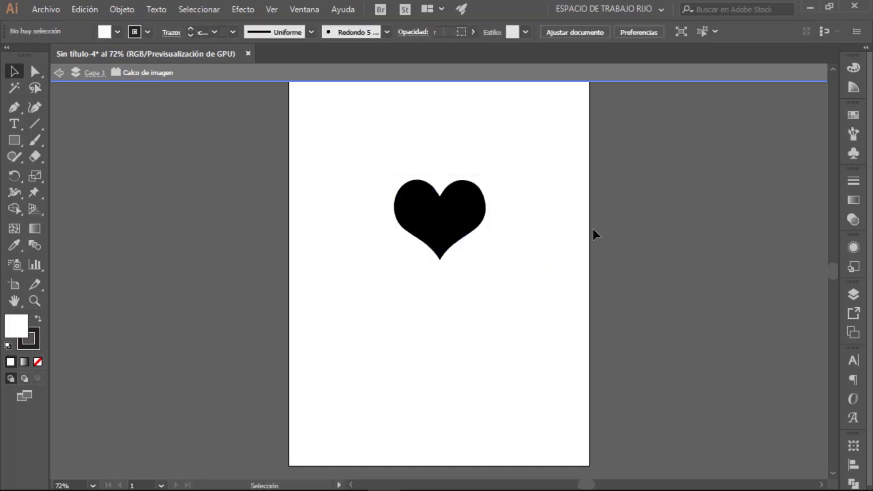
{"action": "double_click", "coordinate": [594, 234]}
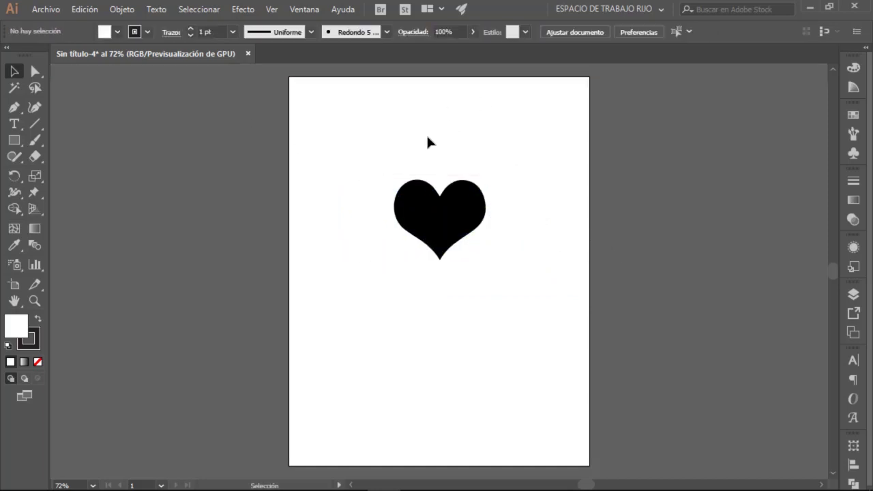
{"action": "left_click", "coordinate": [431, 235]}
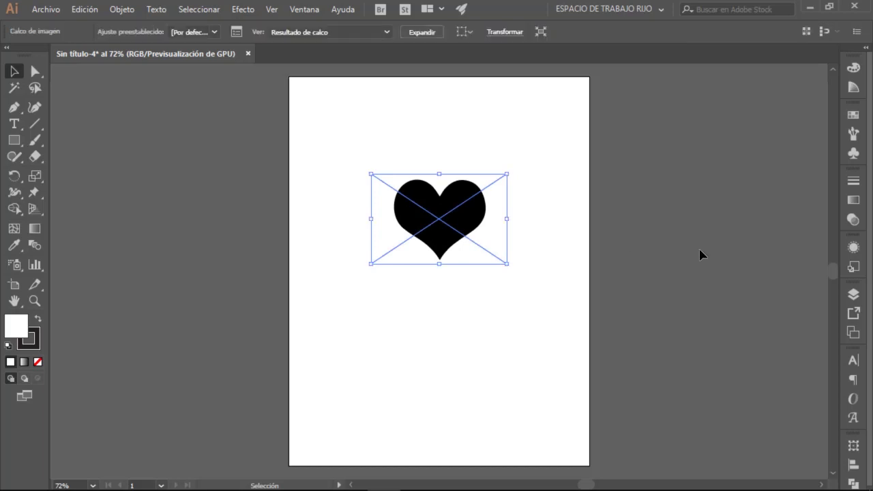
{"action": "left_click", "coordinate": [420, 34]}
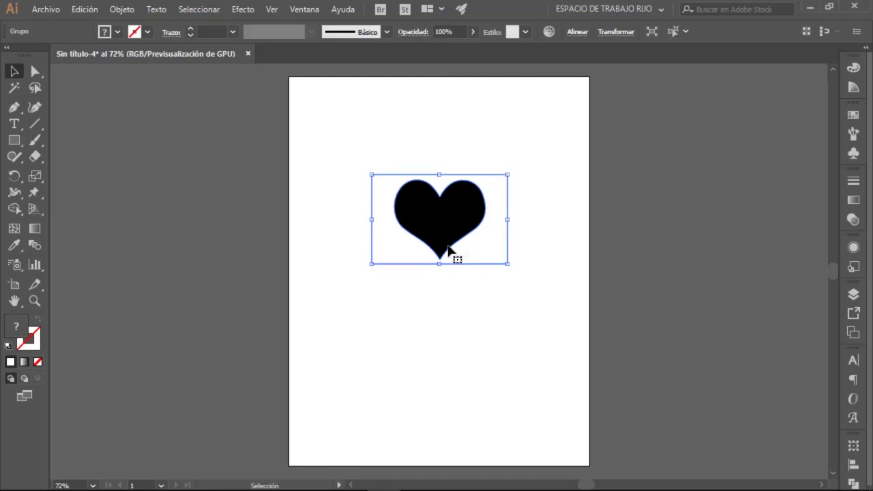
Step: Enlarge the expanded heart by its corner handle and move it toward the top-left
{"action": "left_click_drag", "start_coordinate": [431, 225], "coordinate": [422, 176]}
{"action": "left_click", "coordinate": [482, 216]}
{"action": "left_click", "coordinate": [499, 209]}
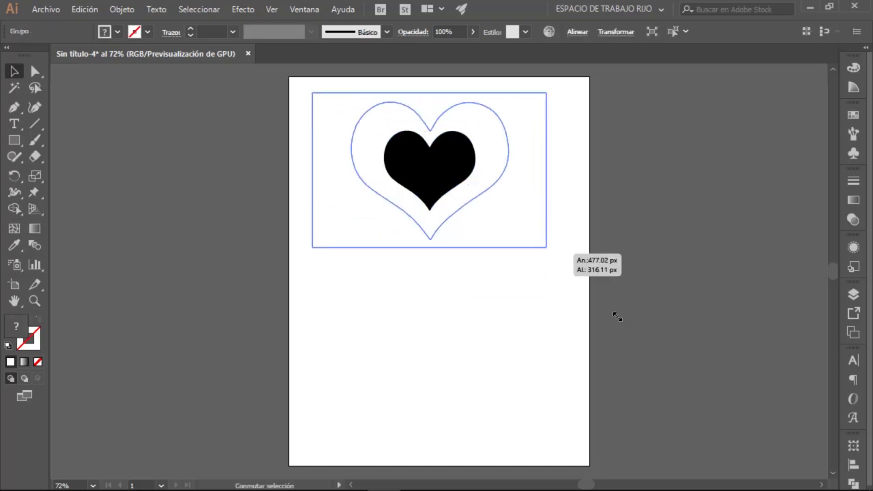
{"action": "left_click_drag", "start_coordinate": [497, 216], "coordinate": [555, 296]}
{"action": "mouse_move", "coordinate": [596, 323]}
{"action": "left_mouse_down"}
{"action": "mouse_move", "coordinate": [421, 190]}
{"action": "mouse_move", "coordinate": [488, 221]}
{"action": "left_mouse_up"}
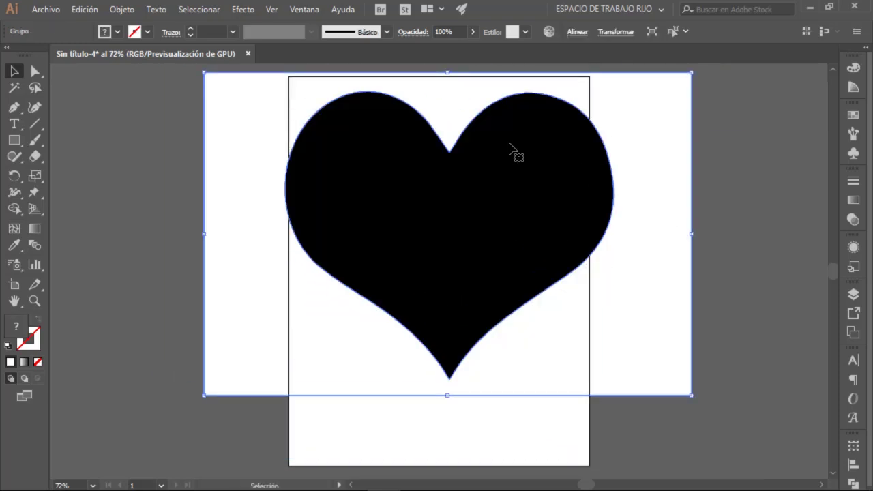
Step: Ungroup the heart, delete its white background rectangle and nudge the heart into place
{"action": "right_click", "coordinate": [448, 184]}
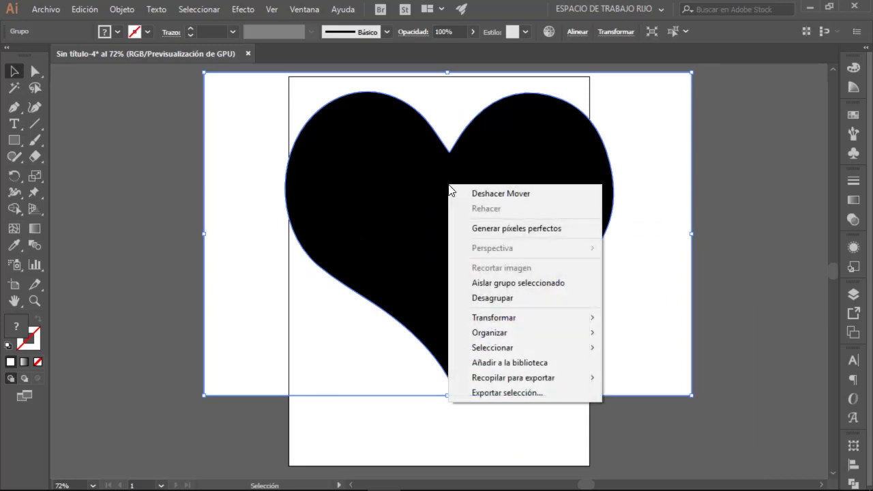
{"action": "left_click", "coordinate": [535, 298]}
{"action": "left_click", "coordinate": [788, 284]}
{"action": "left_click", "coordinate": [653, 290]}
{"action": "key", "text": "Delete"}
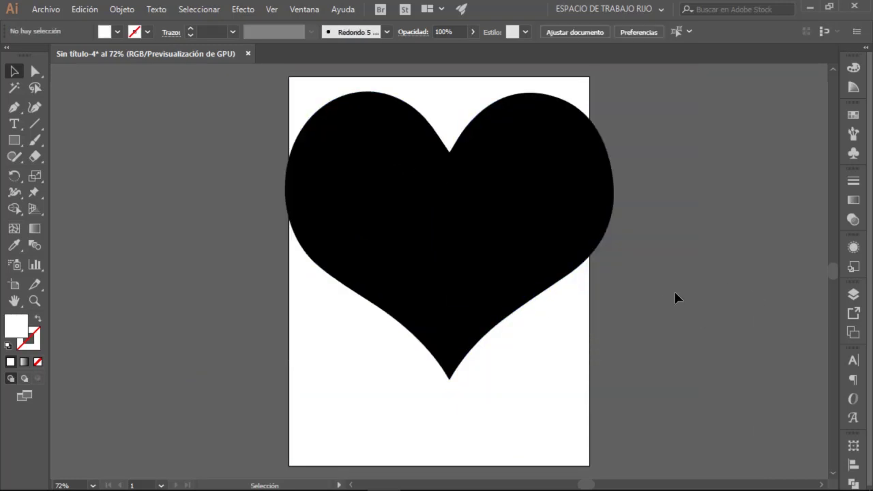
{"action": "mouse_move", "coordinate": [536, 273]}
{"action": "left_mouse_down"}
{"action": "mouse_move", "coordinate": [680, 312]}
{"action": "mouse_move", "coordinate": [611, 247]}
{"action": "mouse_move", "coordinate": [538, 222]}
{"action": "left_mouse_up"}
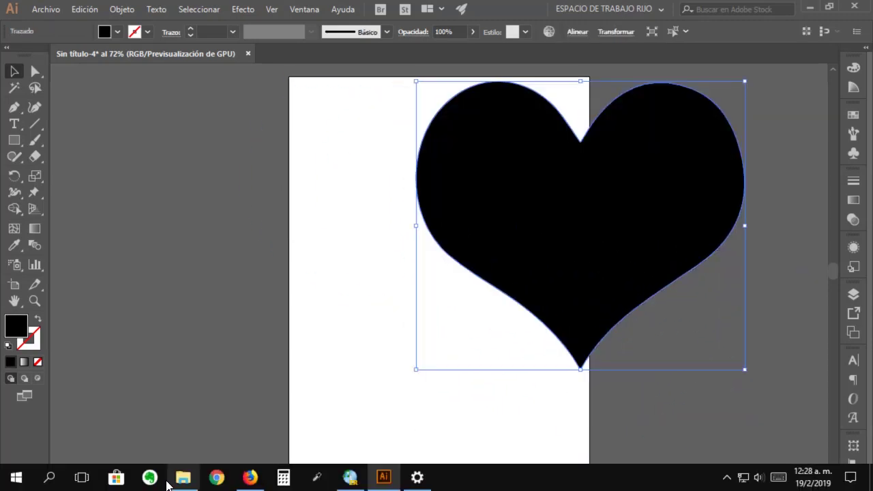
Step: Drag images.png from FORMAS onto the canvas, enlarge it and move it left of the artboard
{"action": "left_click", "coordinate": [182, 479]}
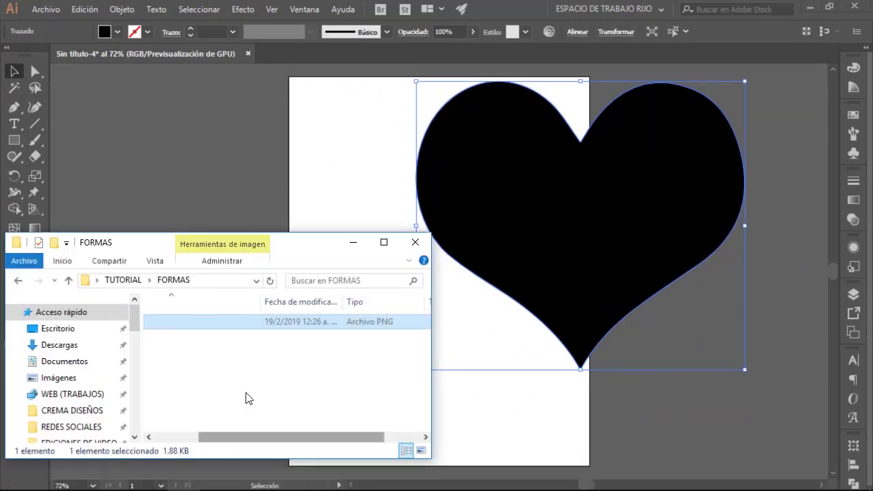
{"action": "left_click", "coordinate": [218, 380]}
{"action": "left_click_drag", "start_coordinate": [247, 437], "coordinate": [203, 437]}
{"action": "mouse_move", "coordinate": [178, 314]}
{"action": "left_mouse_down"}
{"action": "mouse_move", "coordinate": [234, 235]}
{"action": "mouse_move", "coordinate": [273, 220]}
{"action": "mouse_move", "coordinate": [343, 244]}
{"action": "left_mouse_up"}
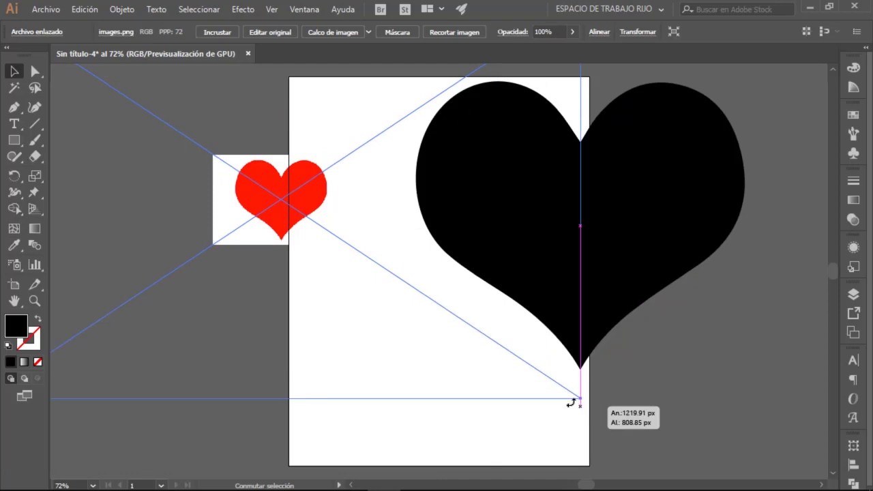
{"action": "left_click_drag", "start_coordinate": [344, 244], "coordinate": [573, 403]}
{"action": "mouse_move", "coordinate": [402, 296]}
{"action": "left_mouse_down"}
{"action": "mouse_move", "coordinate": [482, 326]}
{"action": "mouse_move", "coordinate": [102, 205]}
{"action": "left_mouse_up"}
Step: Fill the black heart with the reference image's red using the Eyedropper
{"action": "left_click", "coordinate": [461, 228]}
{"action": "left_click_drag", "start_coordinate": [458, 225], "coordinate": [373, 270]}
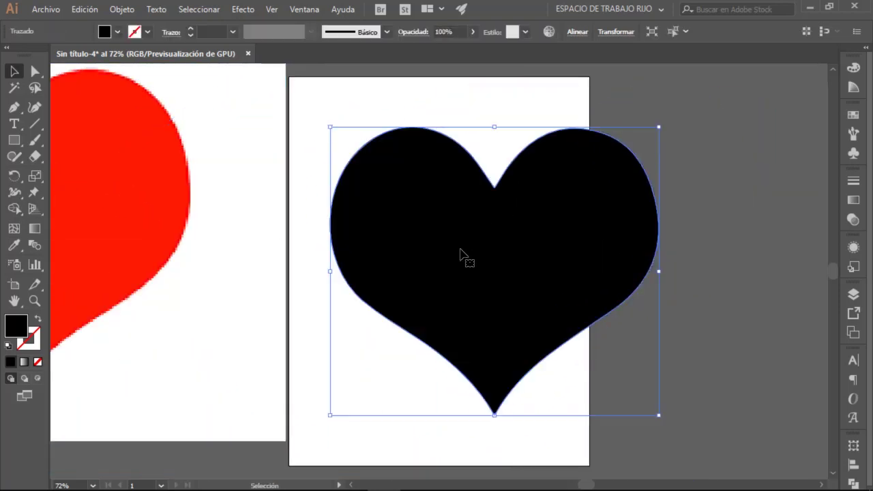
{"action": "key", "text": "i"}
{"action": "left_click", "coordinate": [125, 168]}
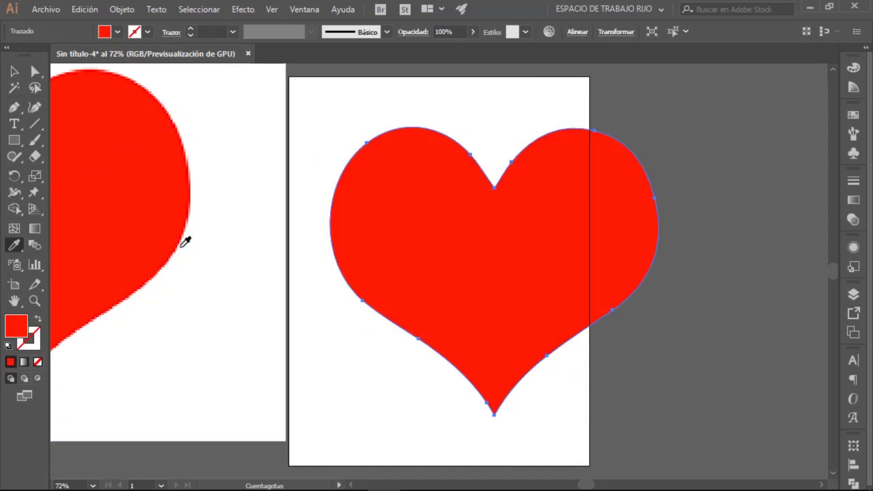
Step: Enlarge the red heart and move it right of the reference image
{"action": "left_click", "coordinate": [14, 71]}
{"action": "left_click", "coordinate": [458, 223]}
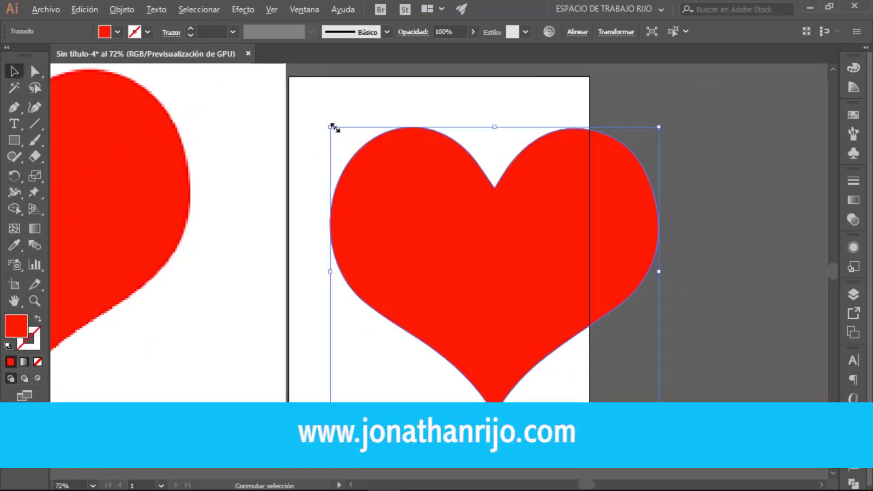
{"action": "left_click_drag", "start_coordinate": [334, 128], "coordinate": [181, 150]}
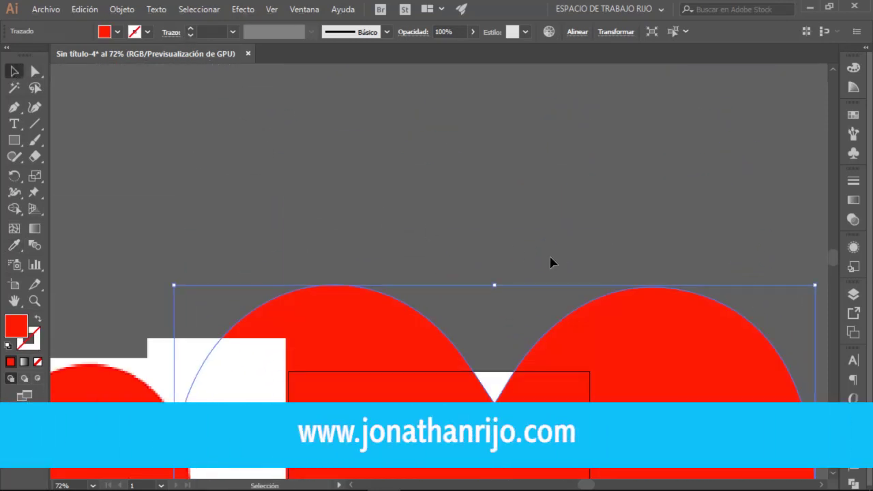
{"action": "left_click_drag", "start_coordinate": [551, 263], "coordinate": [580, 91]}
{"action": "left_click_drag", "start_coordinate": [613, 148], "coordinate": [398, 298]}
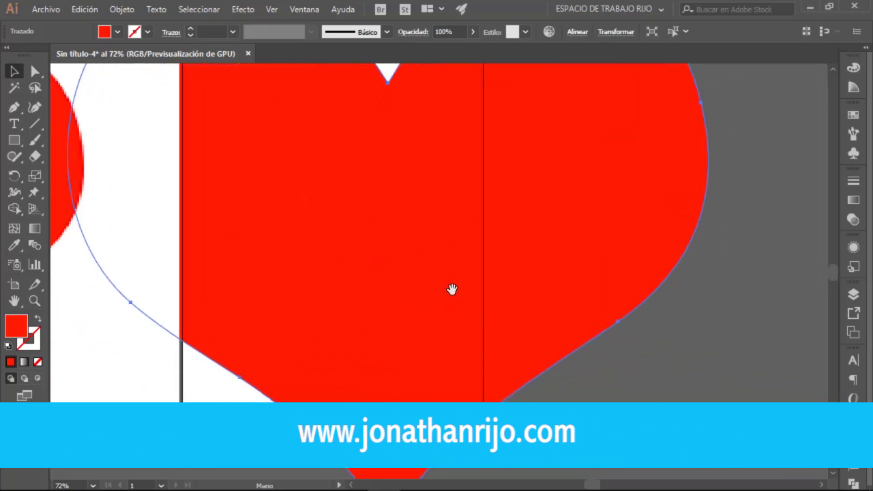
{"action": "key", "text": "ctrl+minus"}
{"action": "key", "text": "ctrl+minus"}
{"action": "key", "text": "ctrl+minus"}
{"action": "mouse_move", "coordinate": [507, 251]}
{"action": "left_mouse_down"}
{"action": "mouse_move", "coordinate": [593, 258]}
{"action": "mouse_move", "coordinate": [577, 259]}
{"action": "left_mouse_up"}
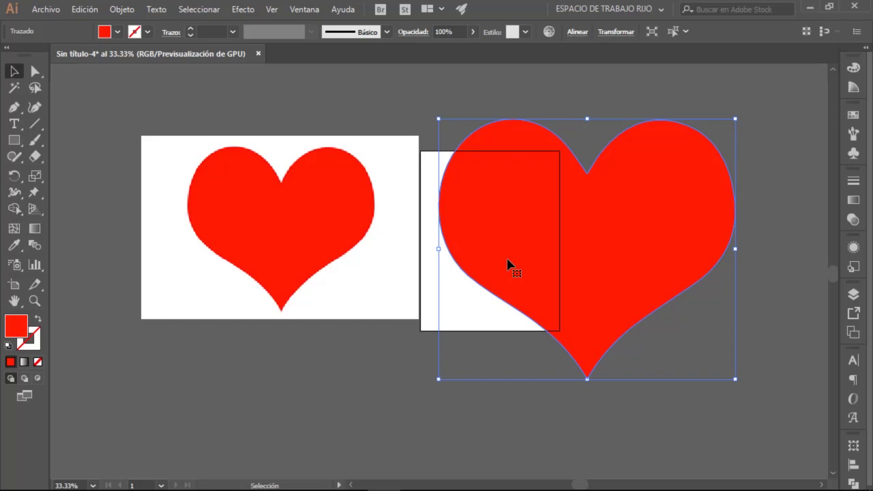
Step: Delete the placed images.png reference heart
{"action": "left_click_drag", "start_coordinate": [503, 246], "coordinate": [474, 295]}
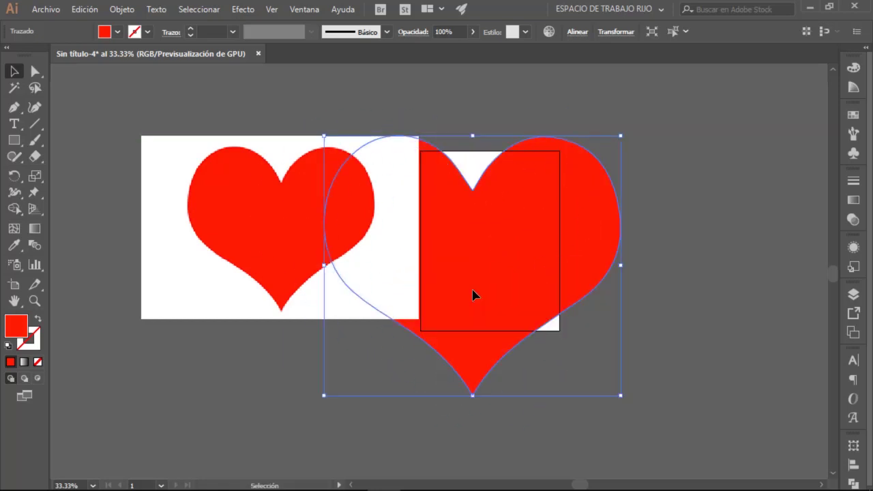
{"action": "left_click", "coordinate": [263, 240]}
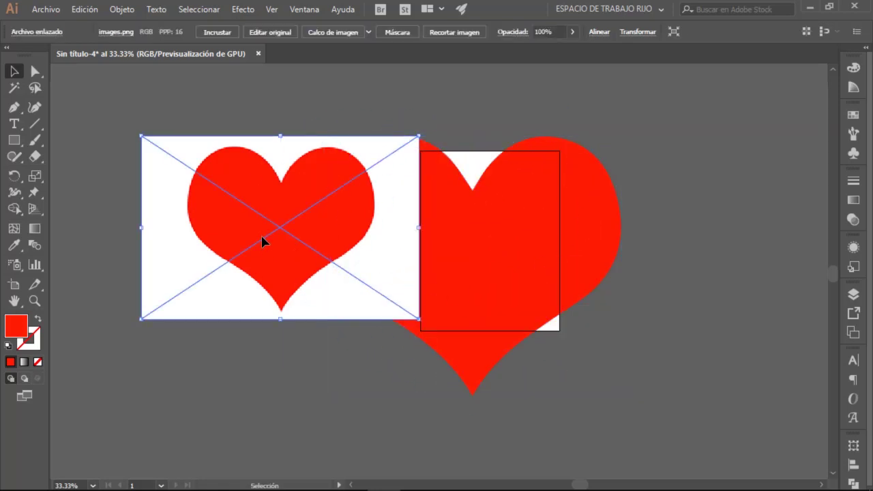
{"action": "key", "text": "Delete"}
Step: Shrink the red vector heart and leave it to the left of the artboard
{"action": "left_click_drag", "start_coordinate": [464, 245], "coordinate": [311, 292]}
{"action": "left_click_drag", "start_coordinate": [421, 374], "coordinate": [323, 295]}
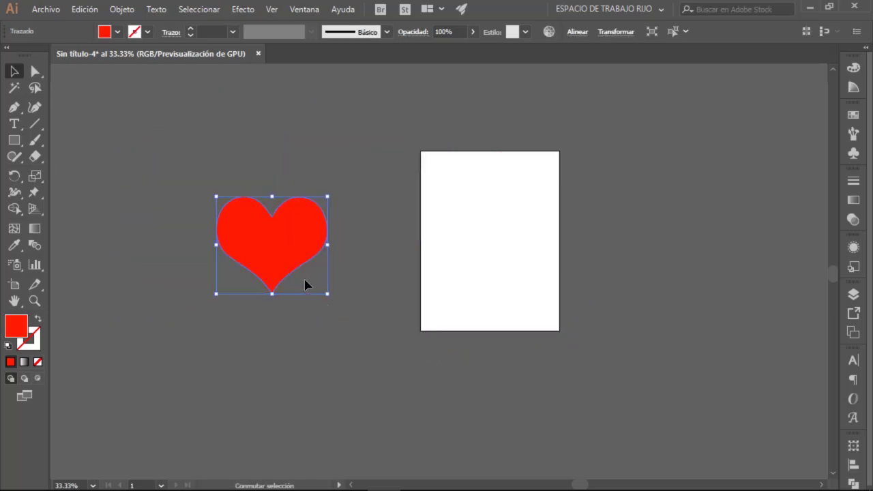
{"action": "left_click_drag", "start_coordinate": [282, 247], "coordinate": [329, 179]}
{"action": "scroll", "coordinate": [652, 242], "scroll_direction": "up", "scroll_amount": 2, "text": "alt"}
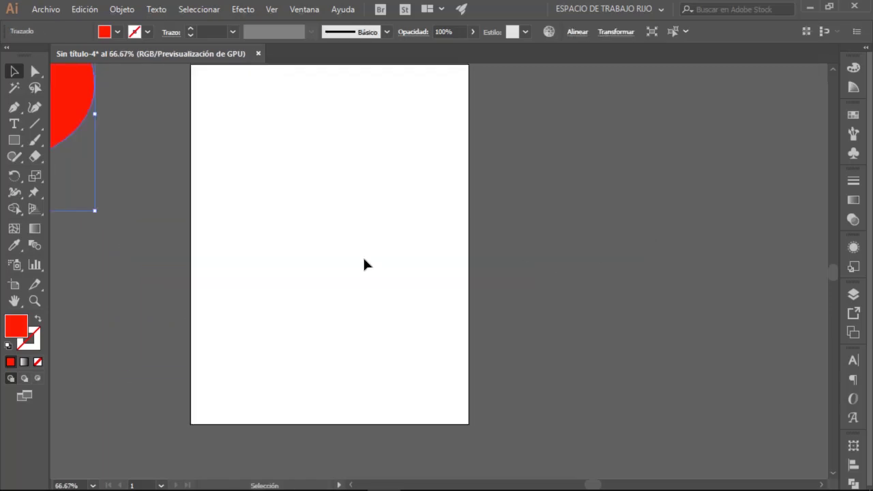
{"action": "left_click_drag", "start_coordinate": [400, 217], "coordinate": [477, 243]}
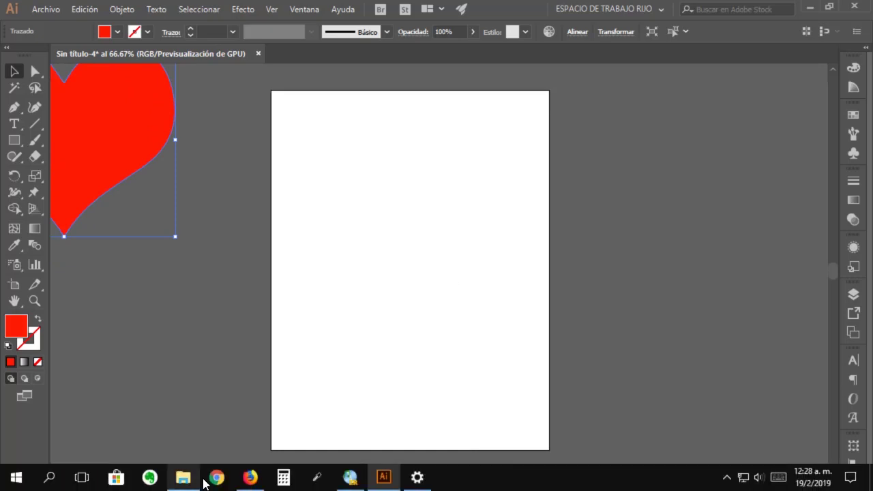
{"action": "mouse_move", "coordinate": [249, 478]}
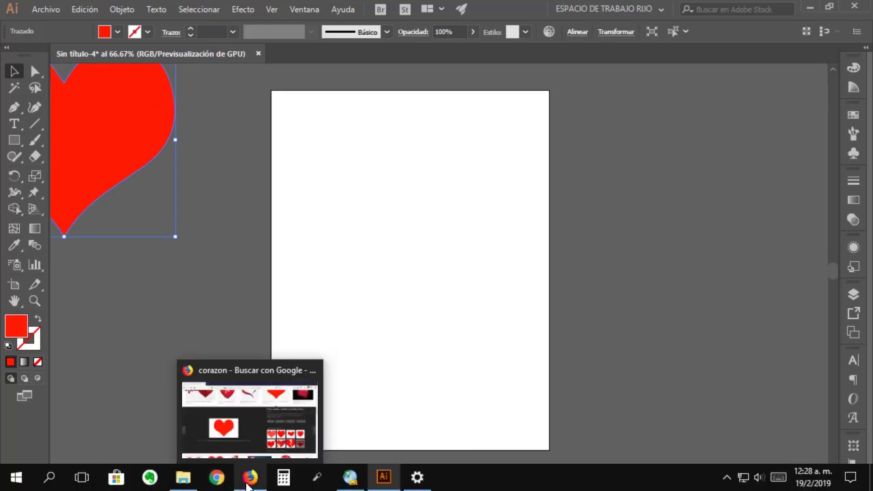
{"action": "left_click_drag", "start_coordinate": [90, 127], "coordinate": [407, 208]}
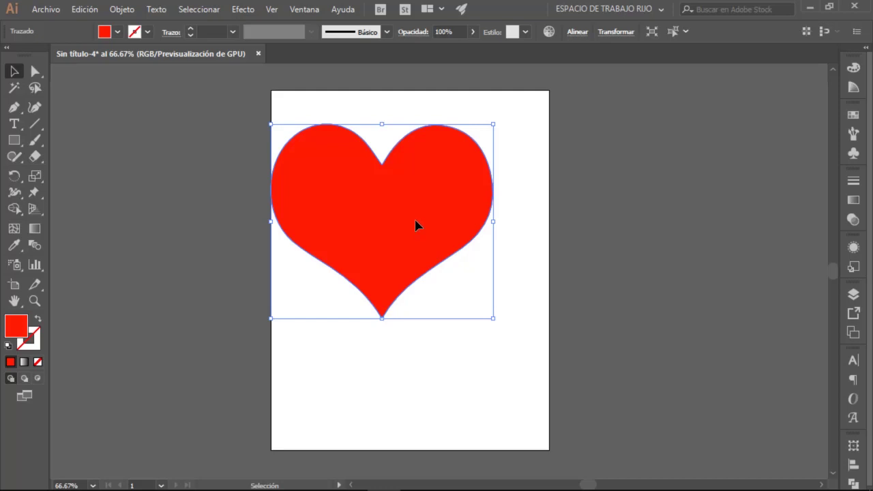
{"action": "left_click_drag", "start_coordinate": [418, 225], "coordinate": [177, 212]}
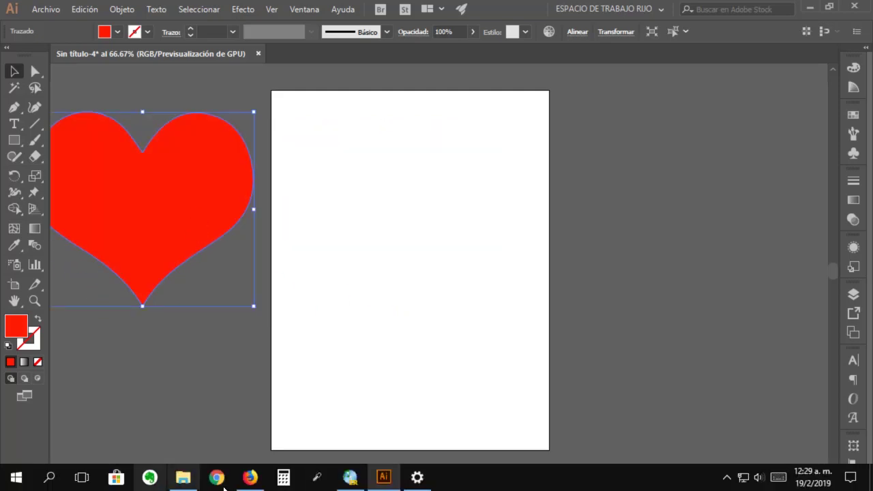
{"action": "left_click", "coordinate": [250, 477]}
Step: Replace the old corazon query with a Google Images search for 'emoticon'
{"action": "key", "text": "Escape"}
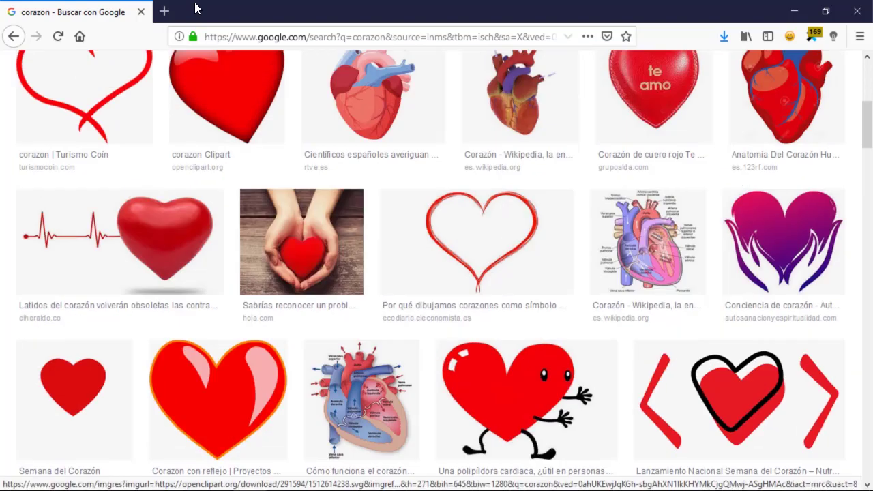
{"action": "scroll", "coordinate": [219, 205], "scroll_direction": "up", "scroll_amount": 4}
{"action": "scroll", "coordinate": [219, 137], "scroll_direction": "up", "scroll_amount": 4}
{"action": "left_click_drag", "start_coordinate": [218, 80], "coordinate": [14, 55]}
{"action": "type", "text": "emoticon"}
{"action": "key", "text": "Return"}
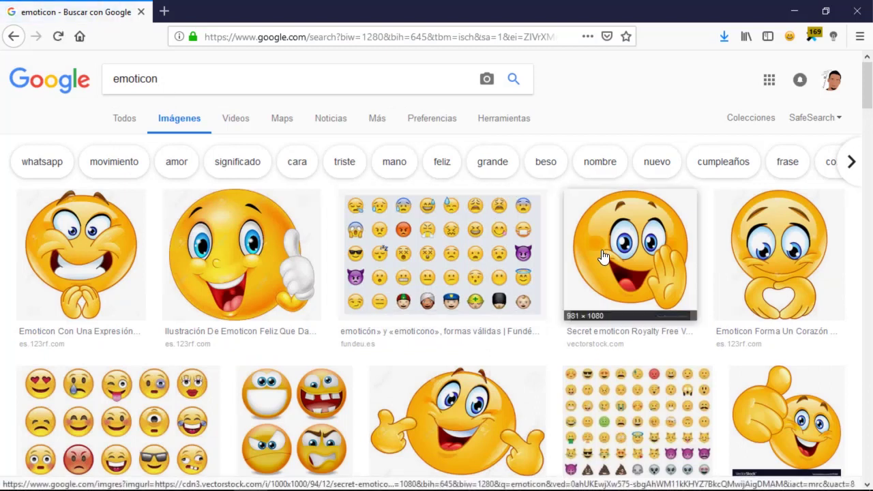
Step: Preview the Secret emoticon and first results, then bring up the Secret emoticon's image options
{"action": "scroll", "coordinate": [602, 256], "scroll_direction": "down", "scroll_amount": 2}
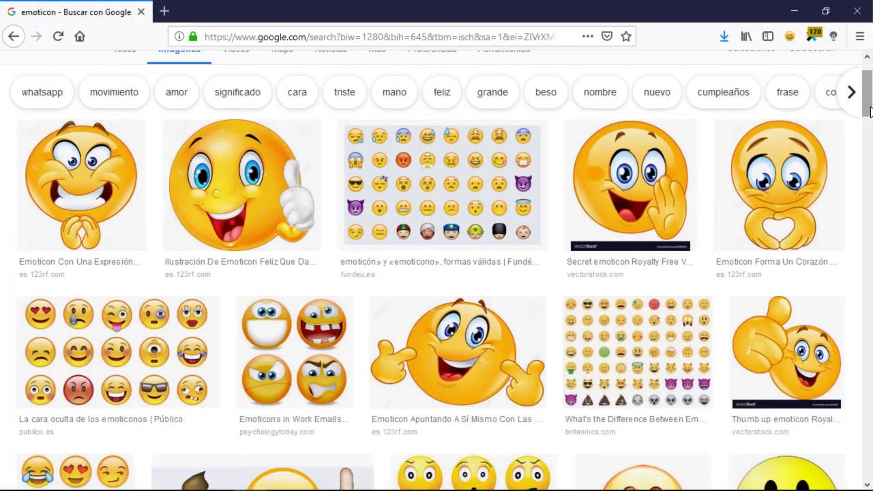
{"action": "left_click", "coordinate": [573, 240]}
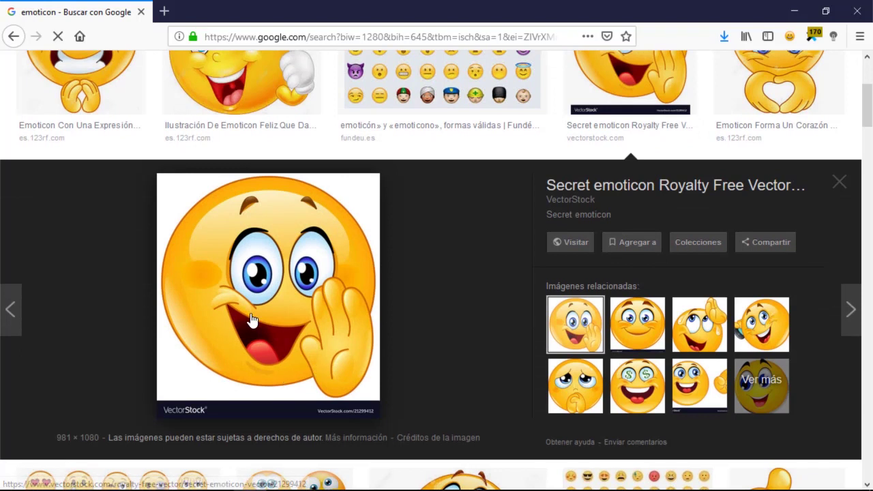
{"action": "left_click", "coordinate": [63, 93]}
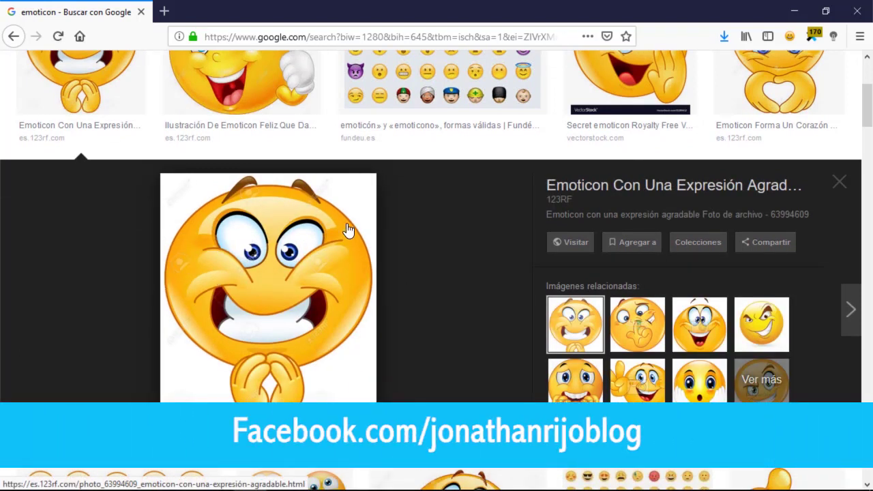
{"action": "left_click", "coordinate": [638, 85]}
{"action": "right_click", "coordinate": [266, 268]}
Step: Save the Secret emoticon image as secret-emoticon-vector-21299412.jpg in the FORMAS folder
{"action": "left_click", "coordinate": [331, 171]}
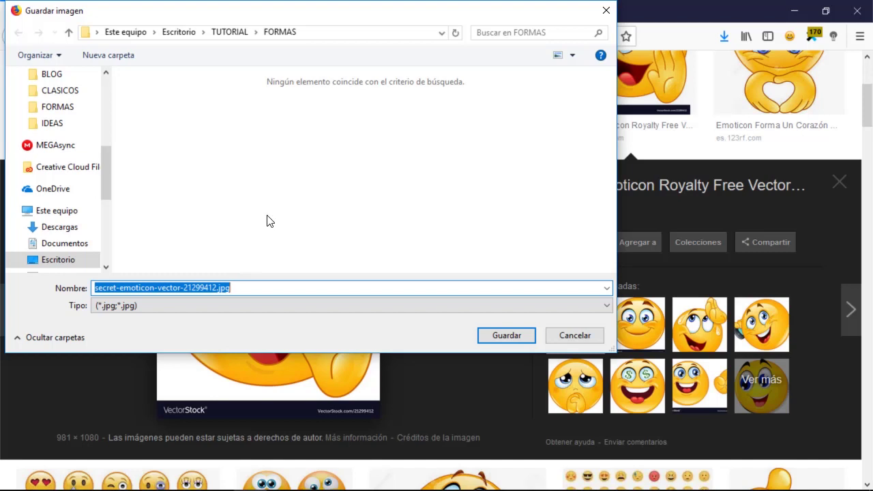
{"action": "left_click", "coordinate": [184, 479]}
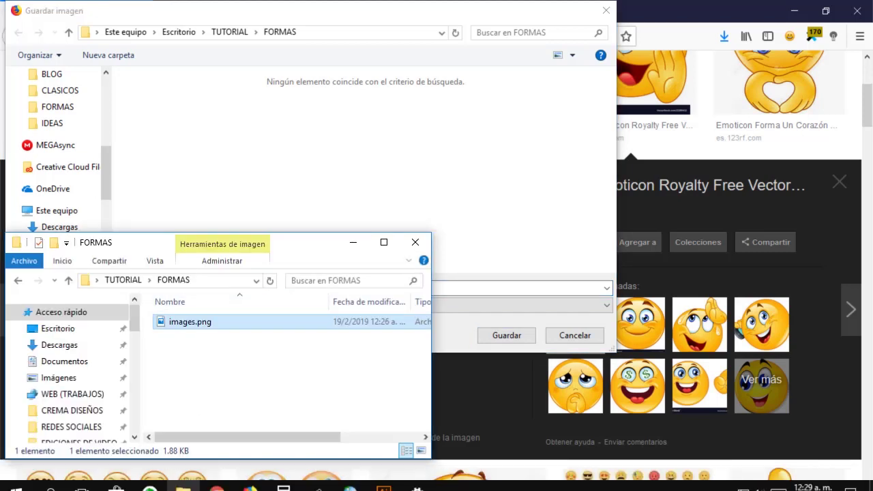
{"action": "left_click", "coordinate": [182, 477]}
{"action": "left_click", "coordinate": [510, 336]}
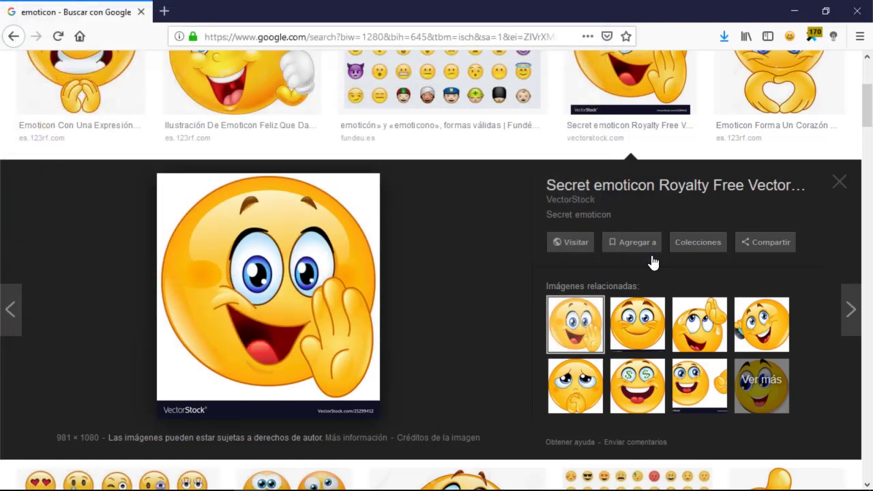
Step: Preview the simple yellow smiley and save it to FORMAS as 1200px-Smiley.svg.png
{"action": "scroll", "coordinate": [825, 252], "scroll_direction": "up", "scroll_amount": 5}
{"action": "scroll", "coordinate": [821, 244], "scroll_direction": "down", "scroll_amount": 10}
{"action": "scroll", "coordinate": [821, 245], "scroll_direction": "down", "scroll_amount": 10}
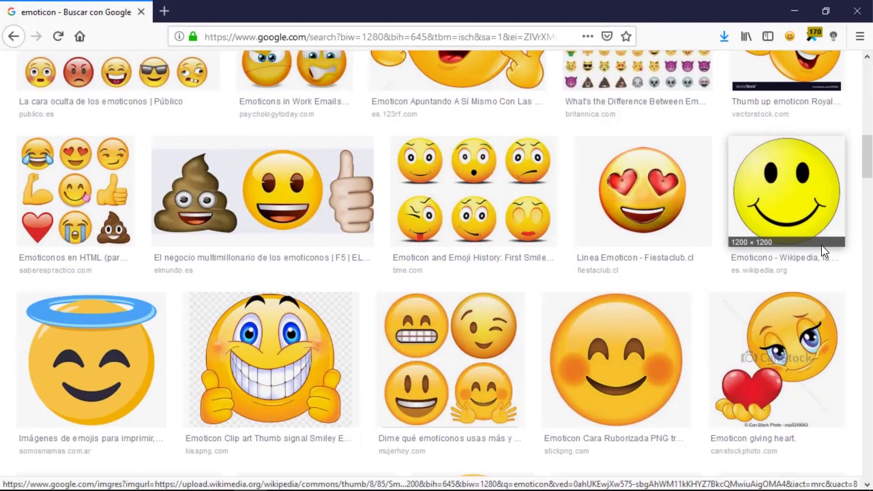
{"action": "scroll", "coordinate": [787, 301], "scroll_direction": "up", "scroll_amount": 3}
{"action": "left_click", "coordinate": [794, 259]}
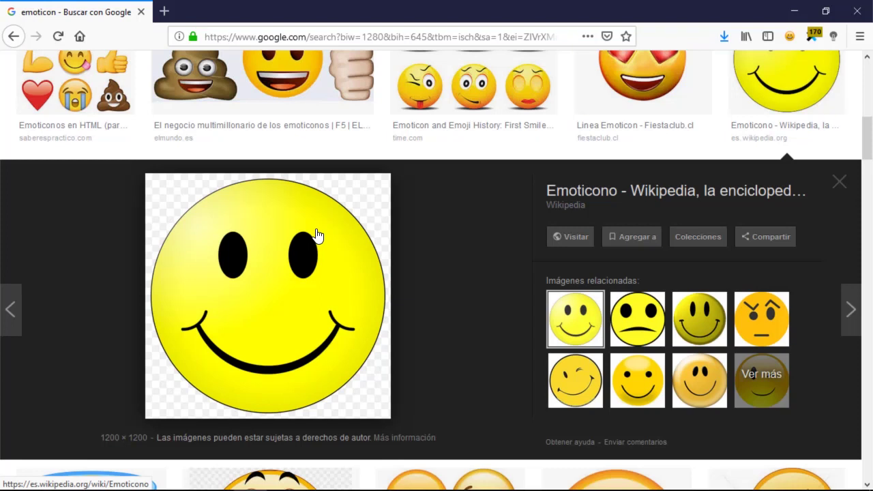
{"action": "right_click", "coordinate": [267, 238]}
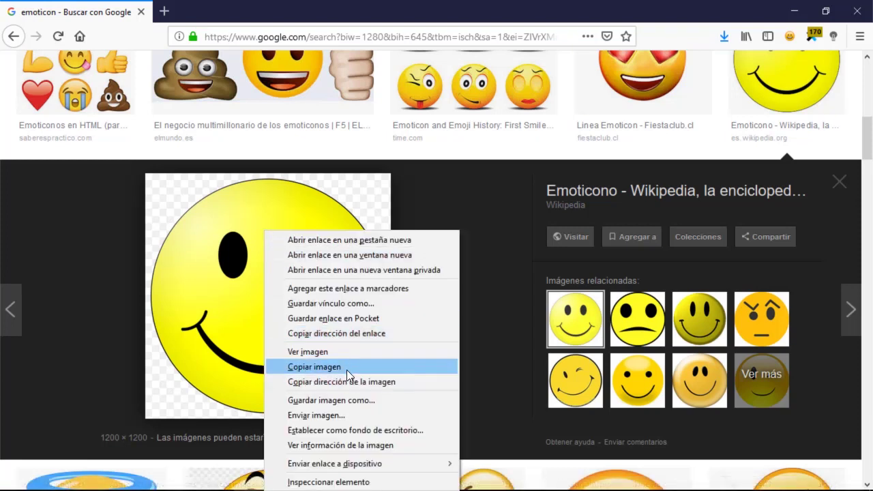
{"action": "left_click", "coordinate": [347, 401]}
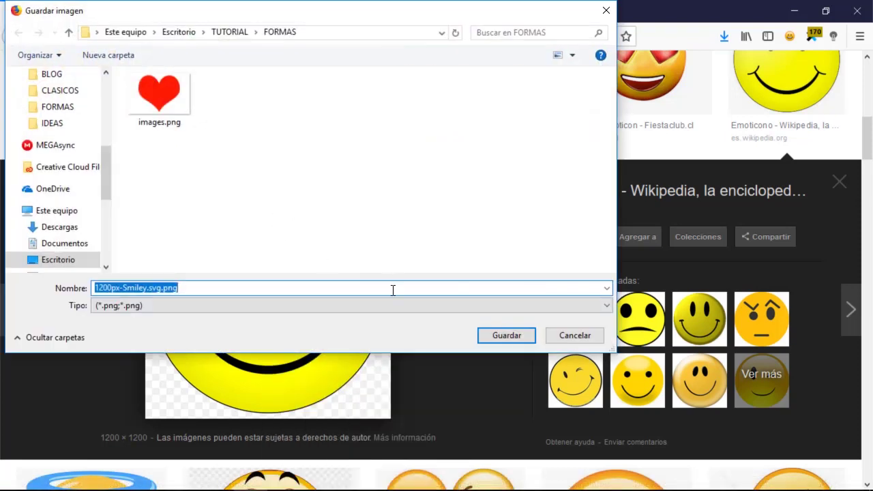
{"action": "left_click", "coordinate": [516, 335]}
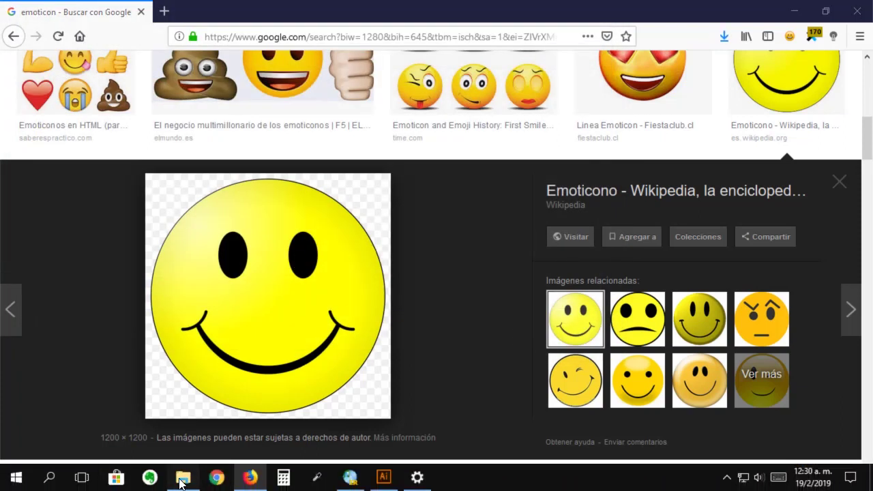
{"action": "left_click", "coordinate": [183, 478]}
Step: Show FORMAS as large icons and drag secret-emoticon-vector-21299412.jpg onto the Illustrator taskbar icon
{"action": "mouse_move", "coordinate": [274, 248]}
{"action": "left_mouse_down"}
{"action": "mouse_move", "coordinate": [274, 228]}
{"action": "mouse_move", "coordinate": [485, 126]}
{"action": "left_mouse_up"}
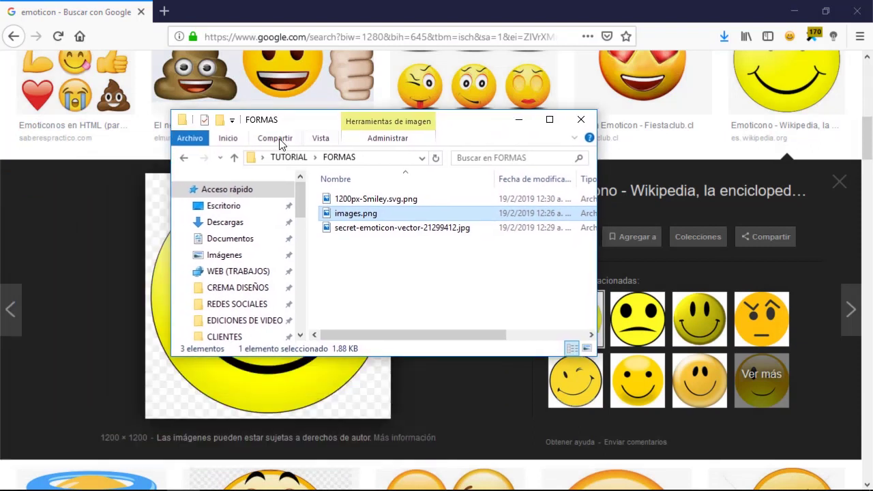
{"action": "left_click", "coordinate": [316, 140]}
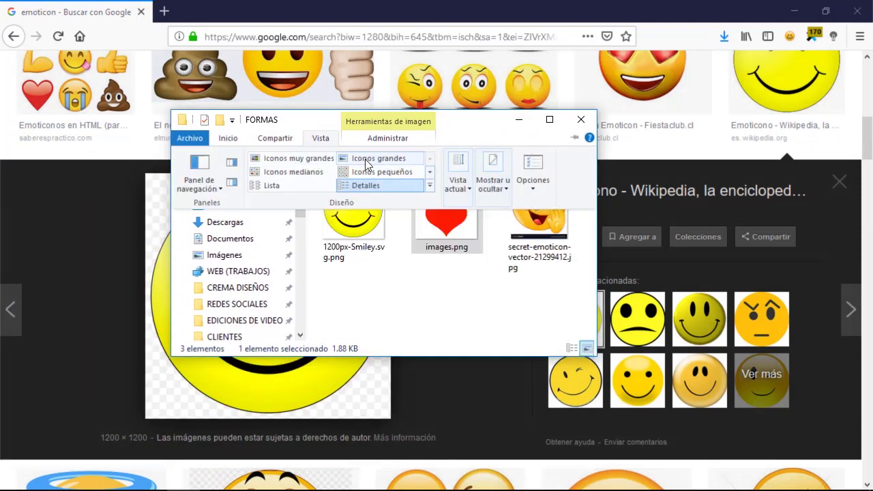
{"action": "left_click", "coordinate": [321, 158]}
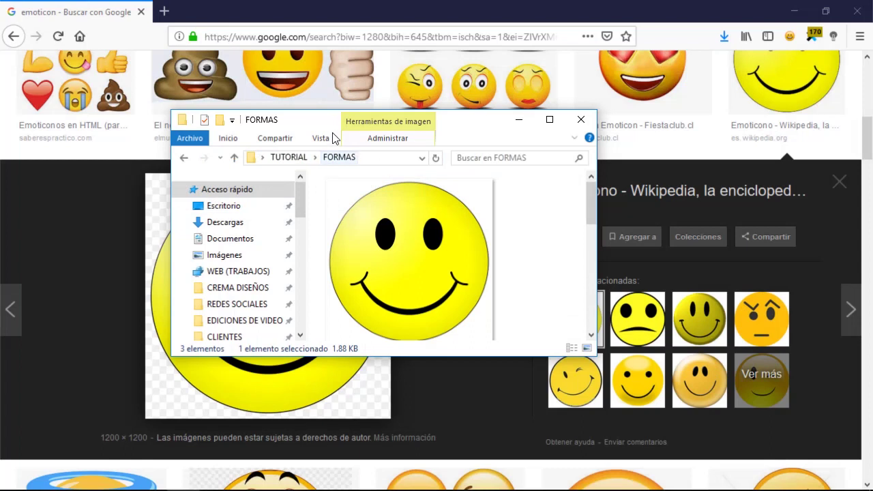
{"action": "left_click", "coordinate": [320, 138]}
{"action": "left_click", "coordinate": [385, 160]}
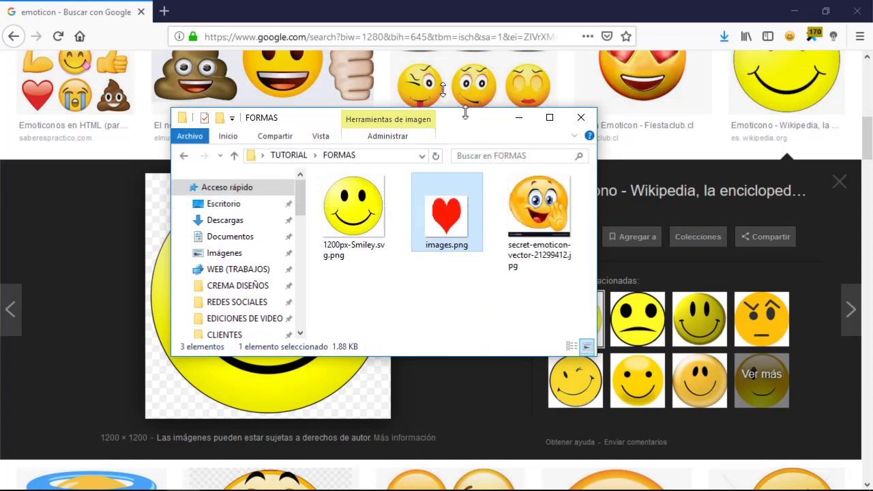
{"action": "left_click_drag", "start_coordinate": [468, 120], "coordinate": [432, 85]}
{"action": "left_click_drag", "start_coordinate": [517, 154], "coordinate": [389, 484]}
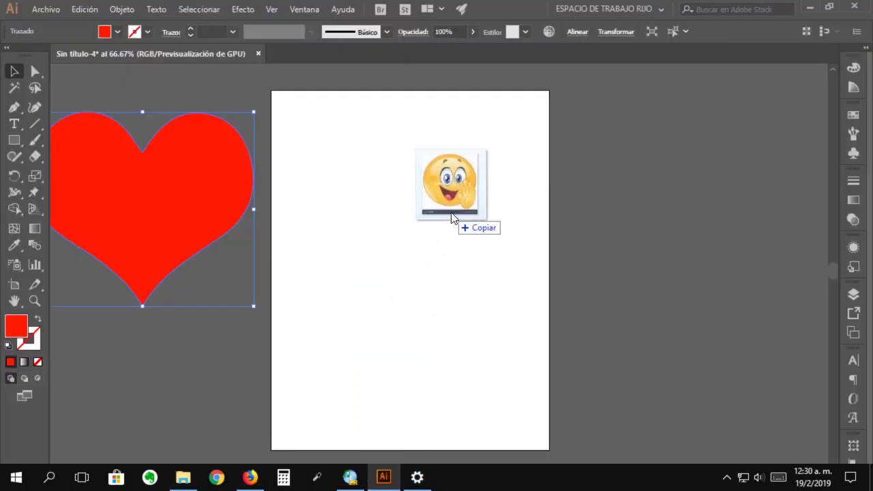
Step: Drop the secret-emoticon picture onto the canvas and position it over the white rectangle
{"action": "left_click_drag", "start_coordinate": [389, 485], "coordinate": [452, 218]}
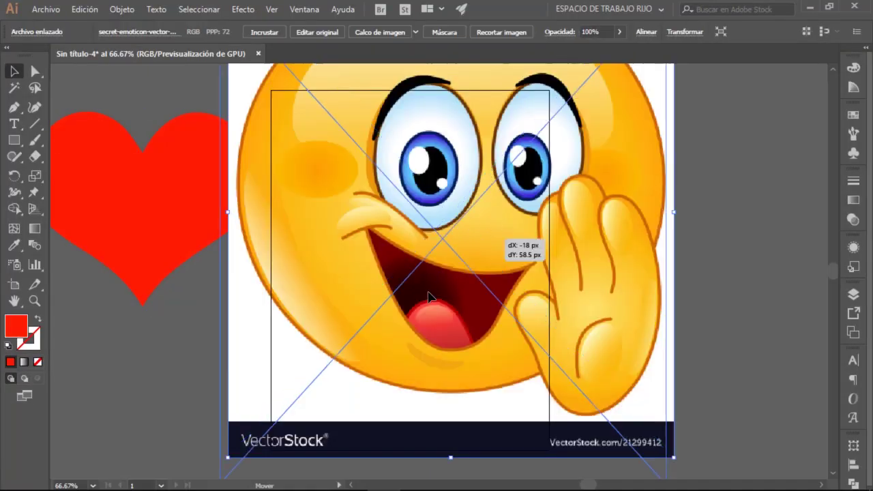
{"action": "scroll", "coordinate": [554, 274], "scroll_direction": "down", "scroll_amount": 3}
{"action": "left_click_drag", "start_coordinate": [546, 186], "coordinate": [671, 176]}
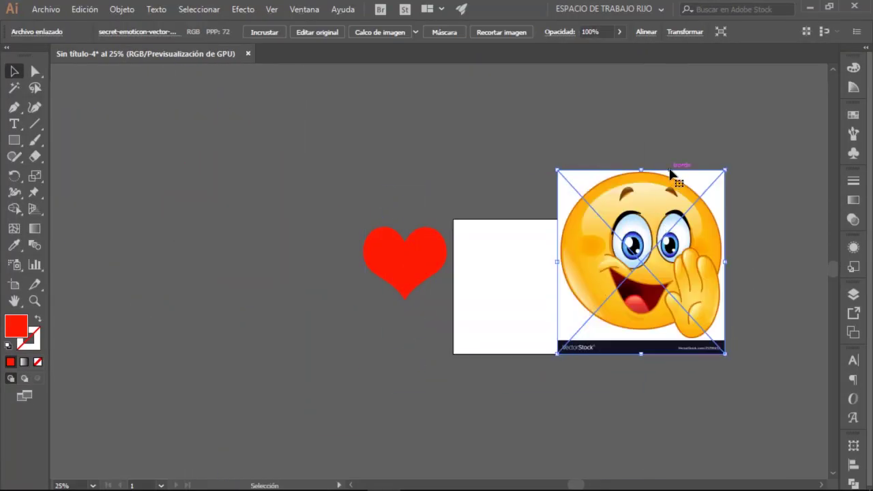
{"action": "left_click_drag", "start_coordinate": [569, 235], "coordinate": [443, 197]}
Step: Apply the darker red fill c90900, then shift the picture right and down
{"action": "double_click", "coordinate": [26, 326]}
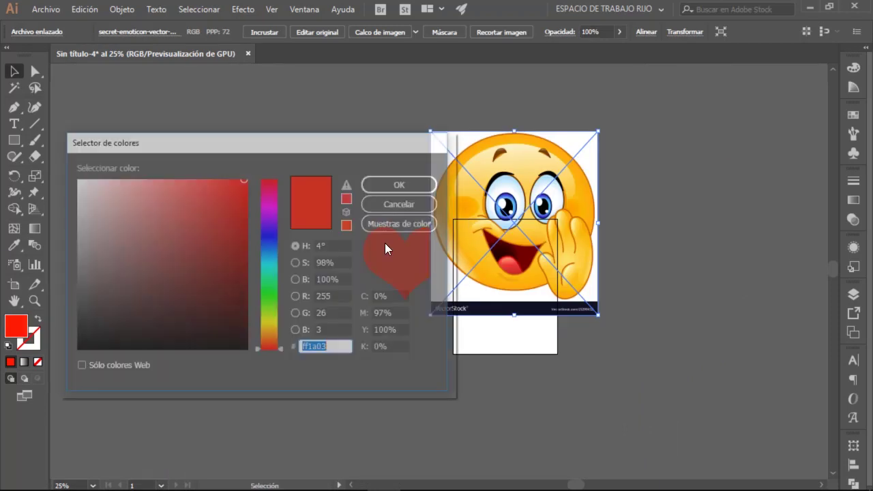
{"action": "type", "text": "c90900"}
{"action": "left_click", "coordinate": [400, 185]}
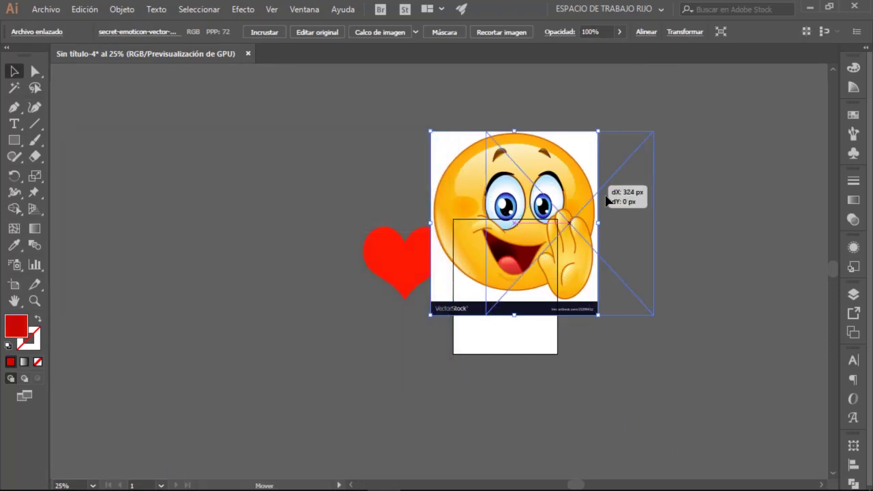
{"action": "left_click_drag", "start_coordinate": [600, 191], "coordinate": [651, 216]}
{"action": "scroll", "coordinate": [626, 251], "scroll_direction": "up", "scroll_amount": 2}
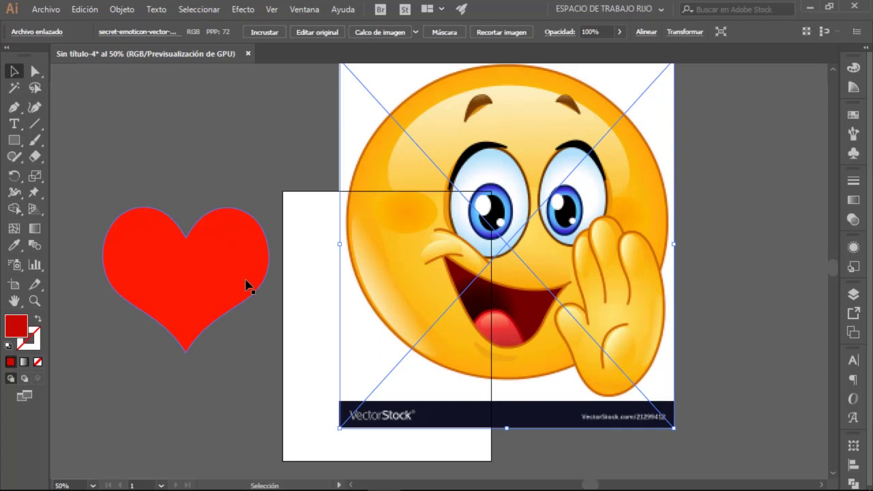
Step: Try a pink fill on the red heart, undo it, and move the picture further right
{"action": "left_click", "coordinate": [243, 284]}
{"action": "double_click", "coordinate": [9, 326]}
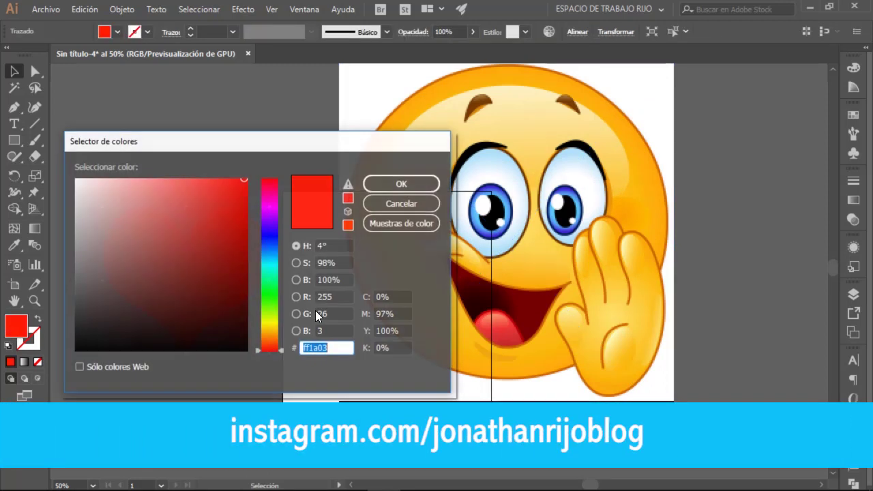
{"action": "left_click", "coordinate": [103, 208]}
{"action": "left_click", "coordinate": [392, 184]}
{"action": "key", "text": "ctrl+z"}
{"action": "left_click_drag", "start_coordinate": [558, 208], "coordinate": [646, 242]}
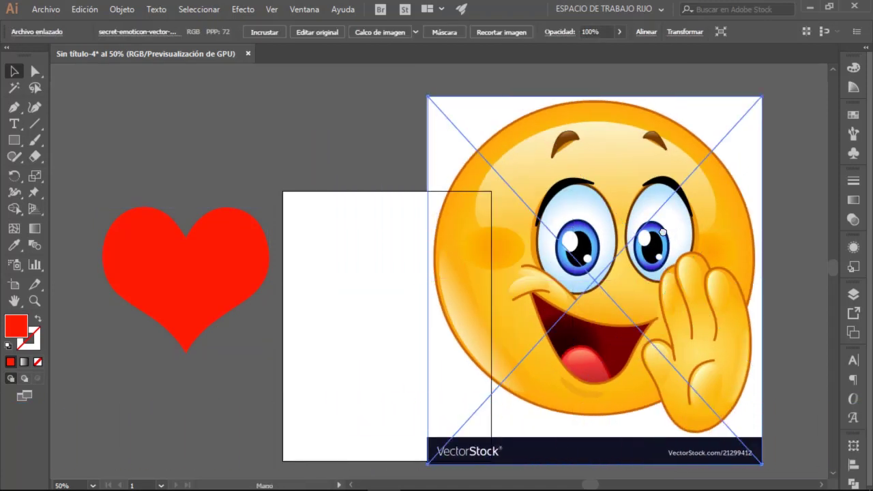
{"action": "mouse_move", "coordinate": [676, 297]}
{"action": "left_mouse_down"}
{"action": "mouse_move", "coordinate": [449, 272]}
{"action": "mouse_move", "coordinate": [553, 292]}
{"action": "left_mouse_up"}
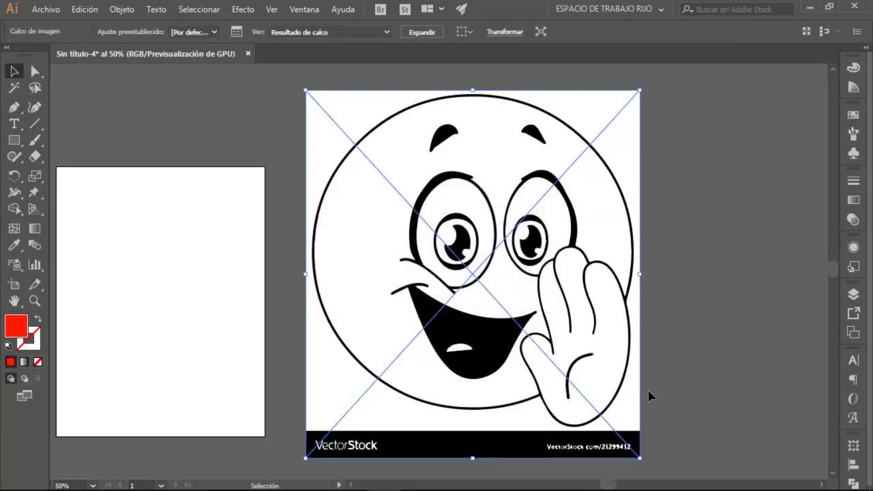
Step: Nudge the traced emoticon beside the white rectangle, then undo back to its earlier position
{"action": "left_click_drag", "start_coordinate": [514, 356], "coordinate": [541, 335]}
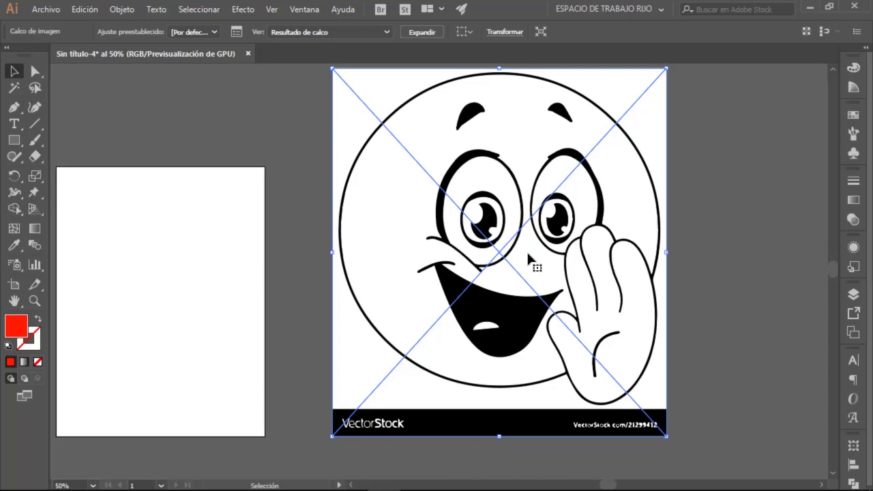
{"action": "left_click_drag", "start_coordinate": [527, 221], "coordinate": [513, 236]}
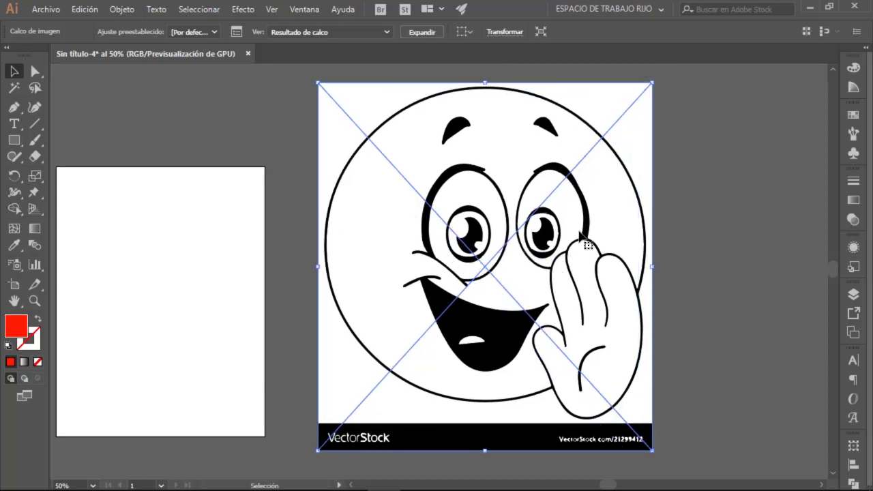
{"action": "left_click", "coordinate": [203, 276]}
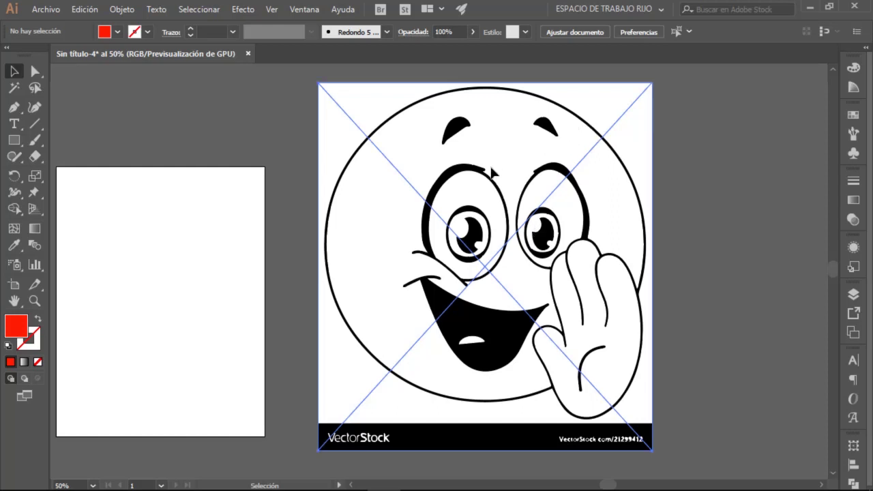
{"action": "key", "text": "ctrl+z"}
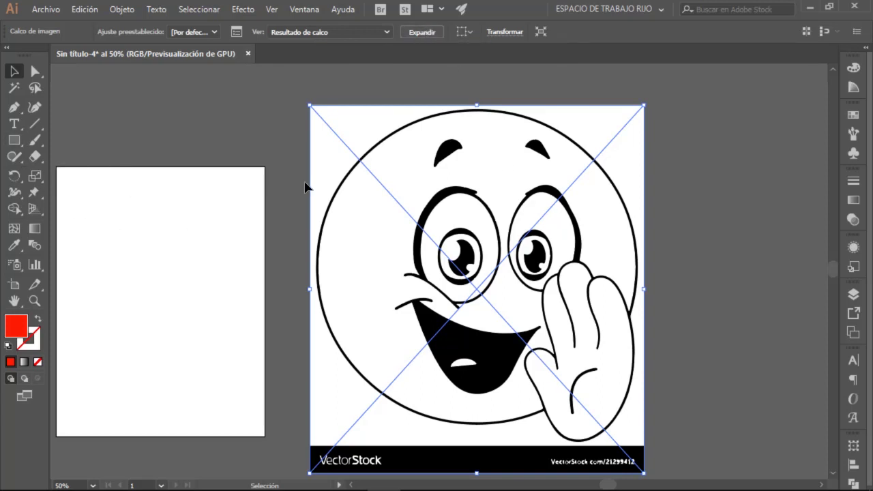
{"action": "left_click", "coordinate": [236, 32]}
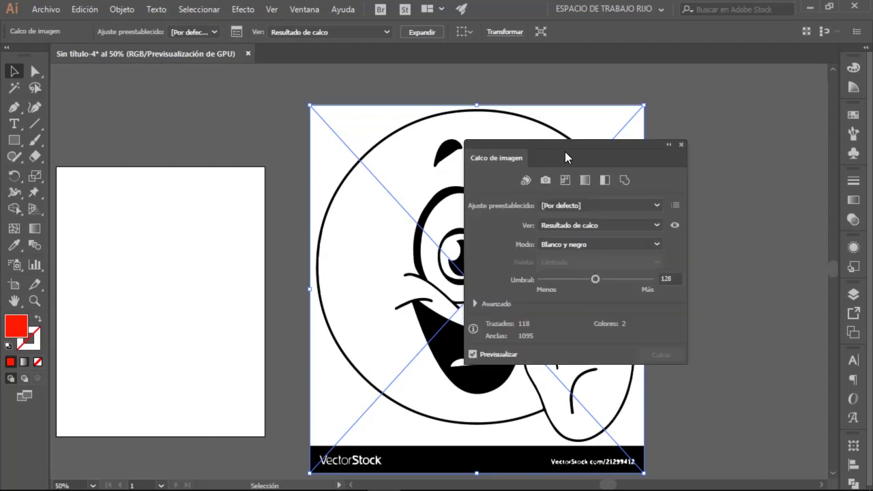
Step: Move the Image Trace panel aside and set the advanced Threshold to 95 after trying 147 and 185
{"action": "left_click_drag", "start_coordinate": [565, 158], "coordinate": [750, 150]}
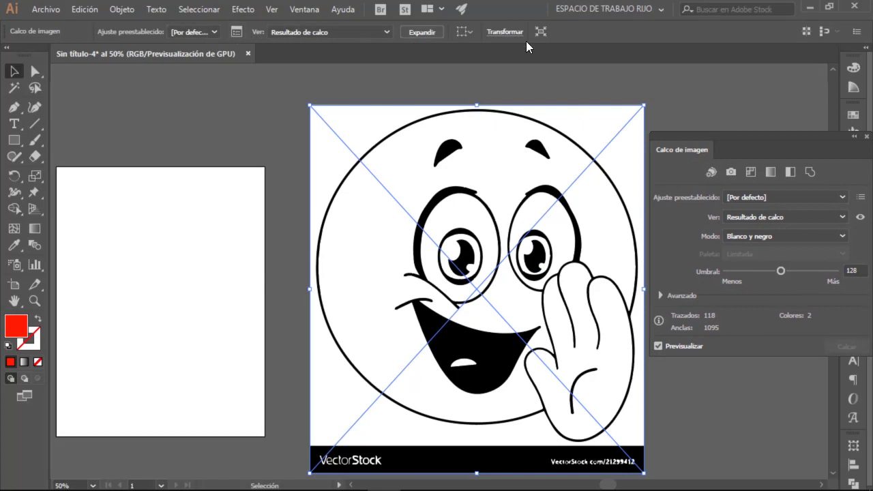
{"action": "left_click_drag", "start_coordinate": [774, 140], "coordinate": [729, 126]}
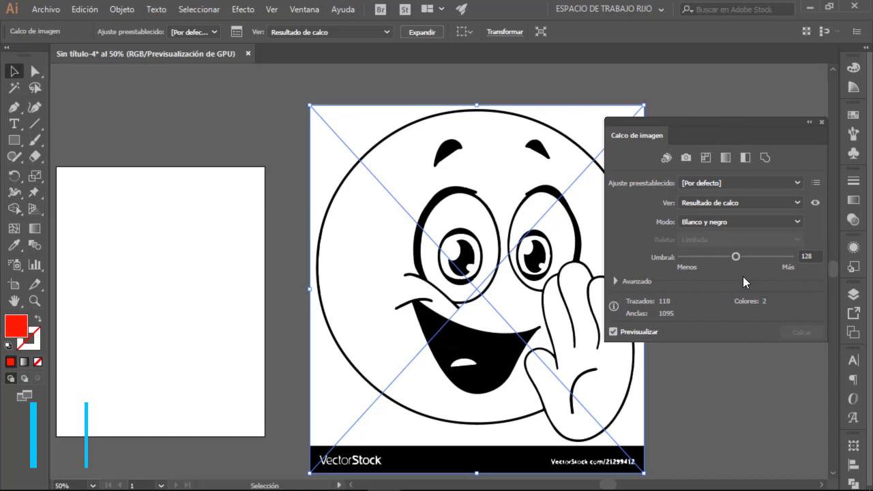
{"action": "left_click", "coordinate": [615, 281]}
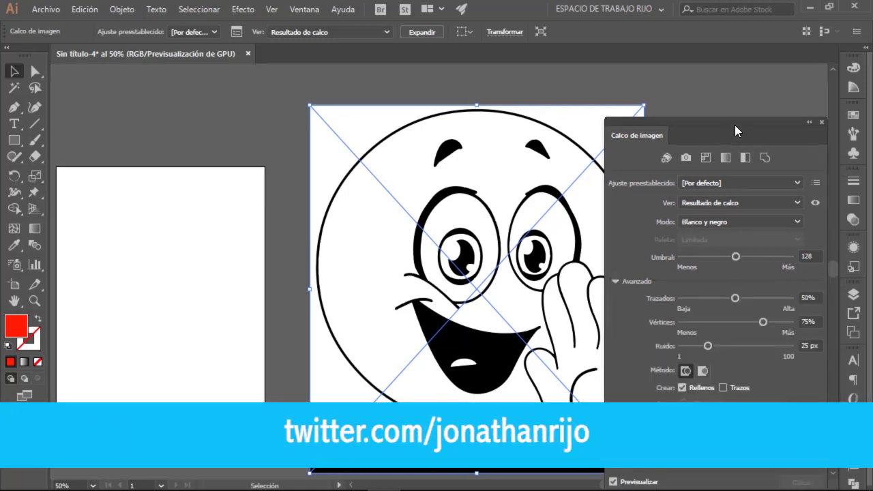
{"action": "left_click_drag", "start_coordinate": [734, 125], "coordinate": [762, 72]}
{"action": "left_click_drag", "start_coordinate": [763, 204], "coordinate": [770, 205]}
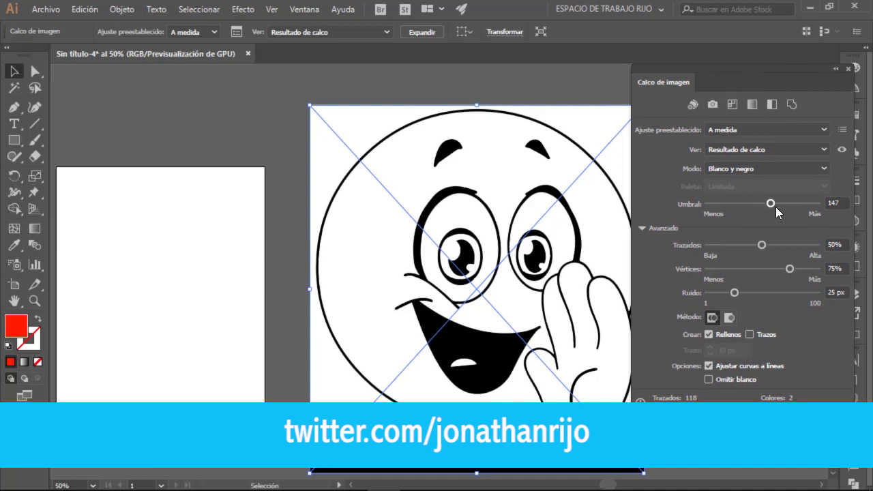
{"action": "left_click_drag", "start_coordinate": [765, 204], "coordinate": [748, 204]}
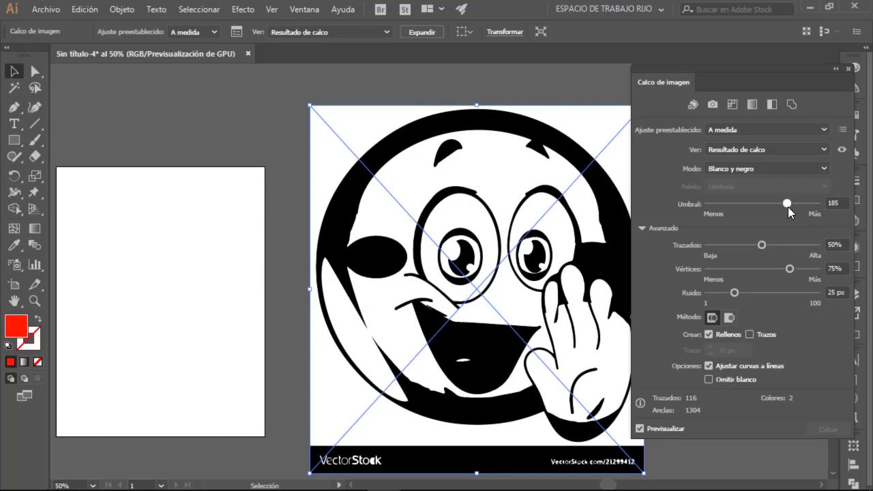
{"action": "left_click_drag", "start_coordinate": [787, 206], "coordinate": [749, 202]}
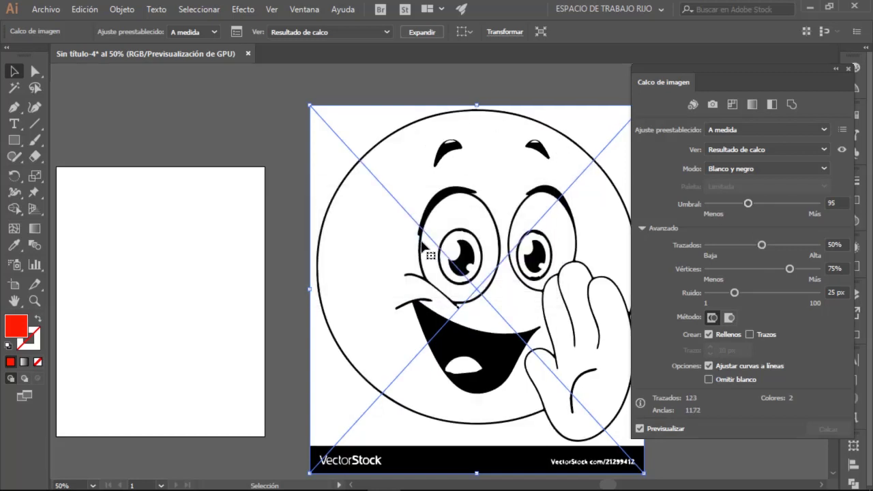
{"action": "left_click", "coordinate": [183, 479]}
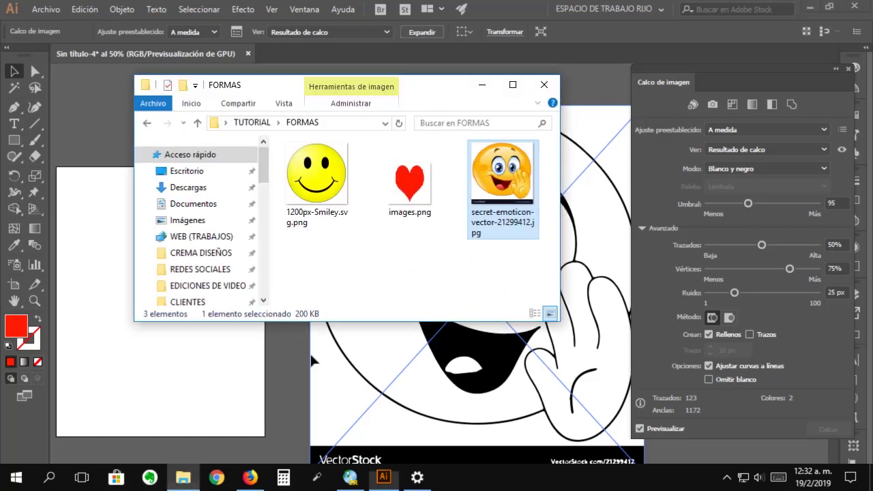
{"action": "double_click", "coordinate": [515, 190]}
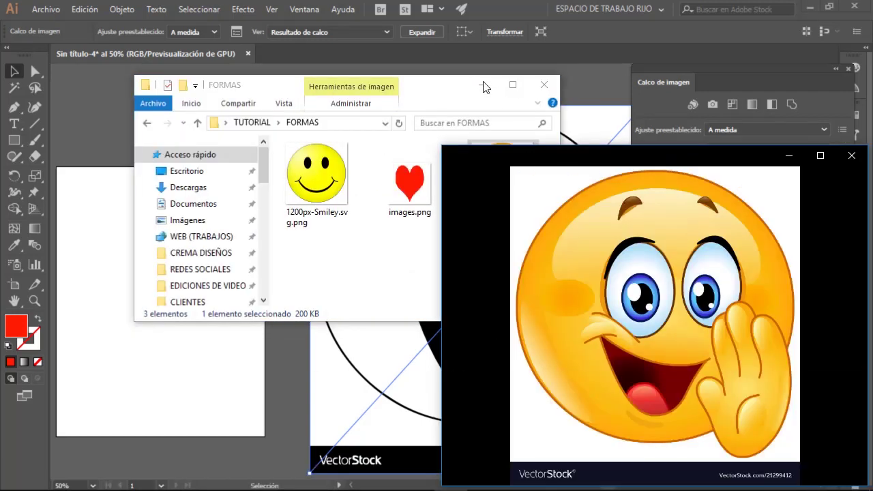
{"action": "left_click", "coordinate": [483, 87]}
{"action": "left_click_drag", "start_coordinate": [618, 233], "coordinate": [94, 53]}
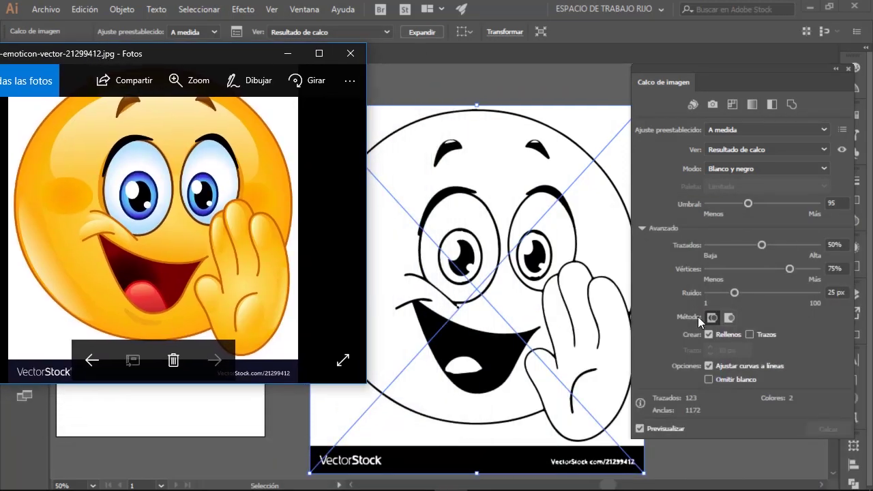
{"action": "mouse_move", "coordinate": [706, 81]}
{"action": "left_mouse_down"}
{"action": "mouse_move", "coordinate": [749, 71]}
{"action": "mouse_move", "coordinate": [718, 71]}
{"action": "left_mouse_up"}
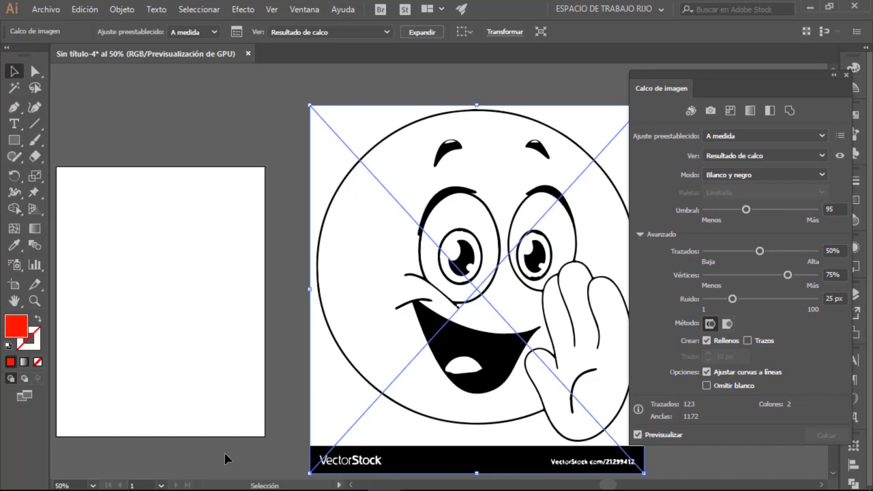
{"action": "left_click", "coordinate": [451, 486]}
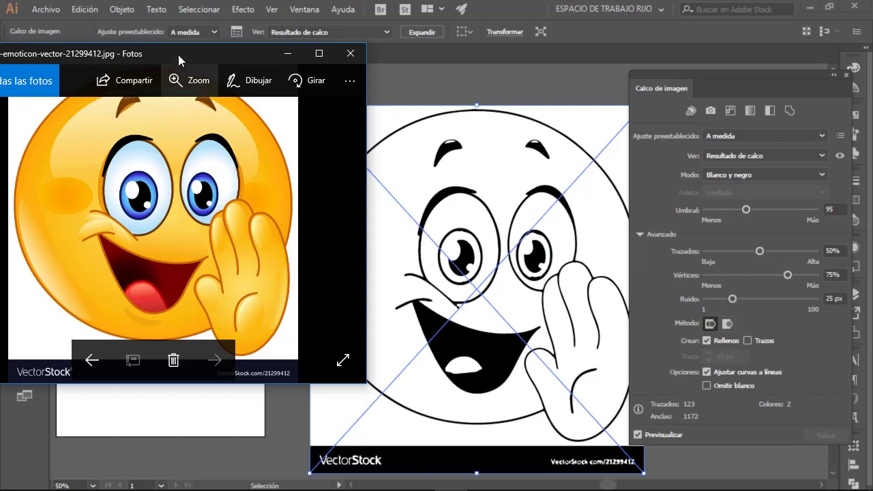
{"action": "left_click_drag", "start_coordinate": [231, 51], "coordinate": [405, 89]}
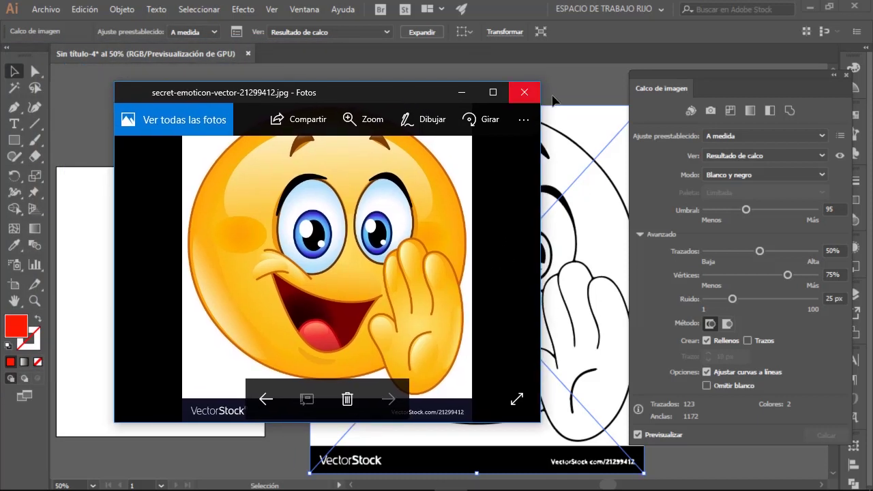
{"action": "left_click", "coordinate": [524, 92]}
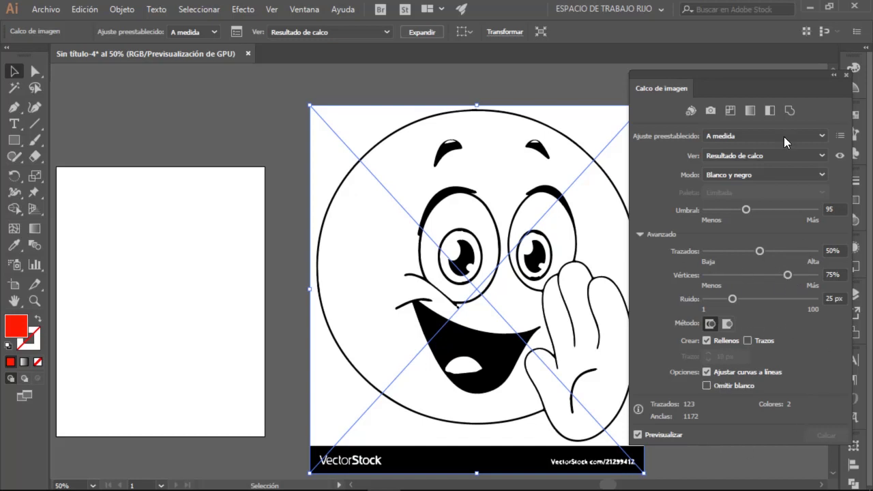
Step: Close the Image Trace panel, reposition the threshold-95 trace, and expand it into editable paths
{"action": "left_click_drag", "start_coordinate": [721, 71], "coordinate": [720, 87]}
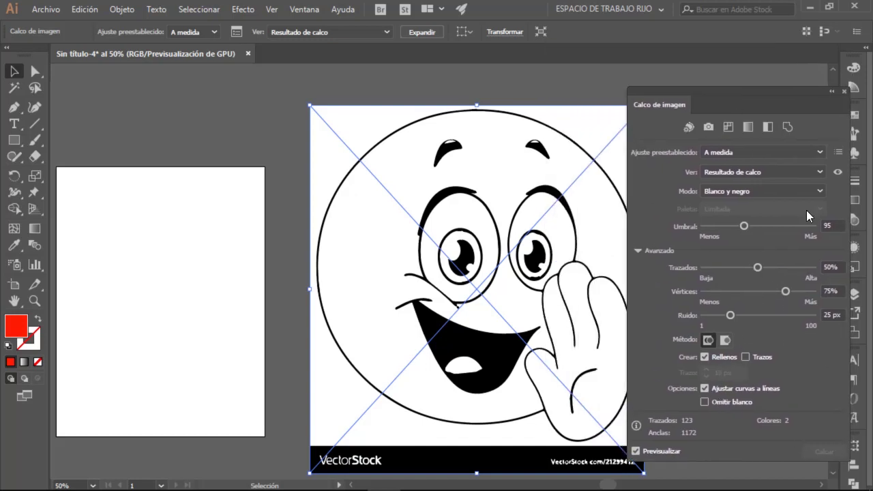
{"action": "left_click", "coordinate": [846, 91]}
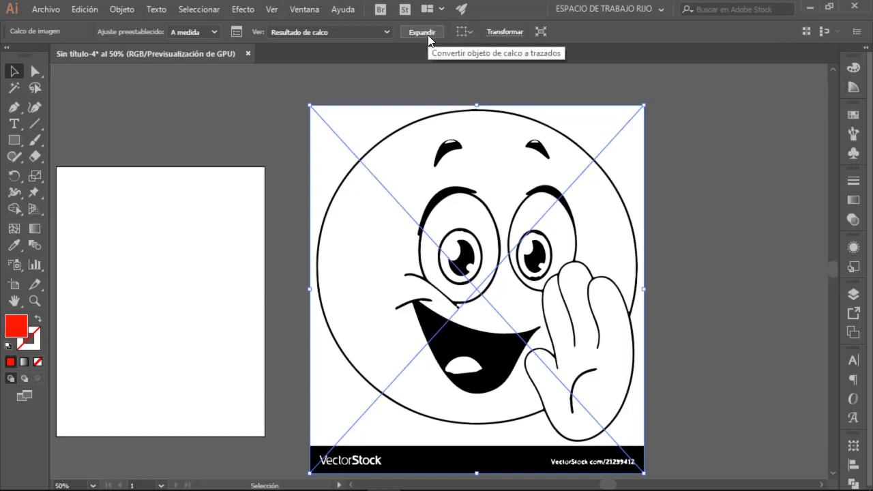
{"action": "left_click_drag", "start_coordinate": [426, 198], "coordinate": [400, 183]}
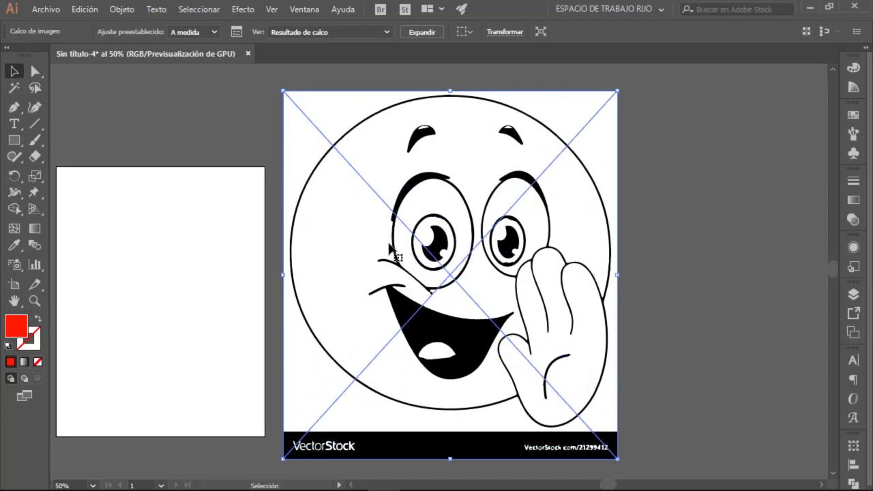
{"action": "mouse_move", "coordinate": [392, 250]}
{"action": "left_mouse_down"}
{"action": "mouse_move", "coordinate": [406, 209]}
{"action": "mouse_move", "coordinate": [469, 261]}
{"action": "left_mouse_up"}
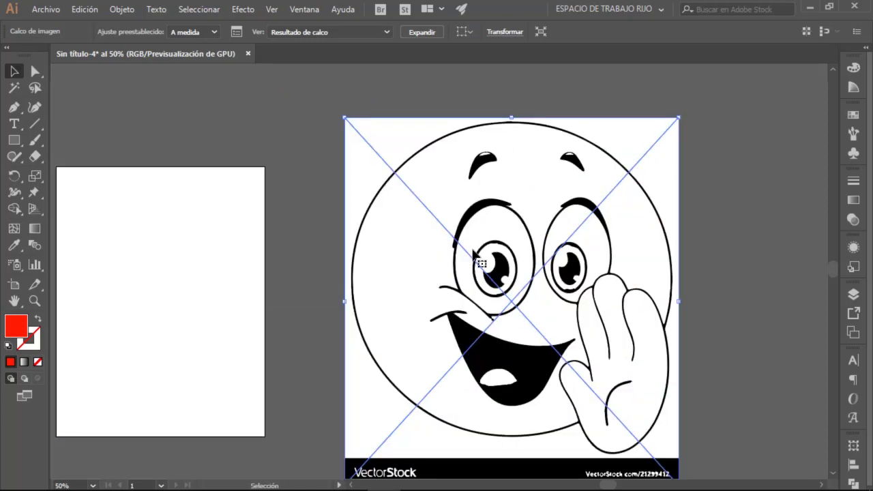
{"action": "left_click_drag", "start_coordinate": [537, 236], "coordinate": [544, 204]}
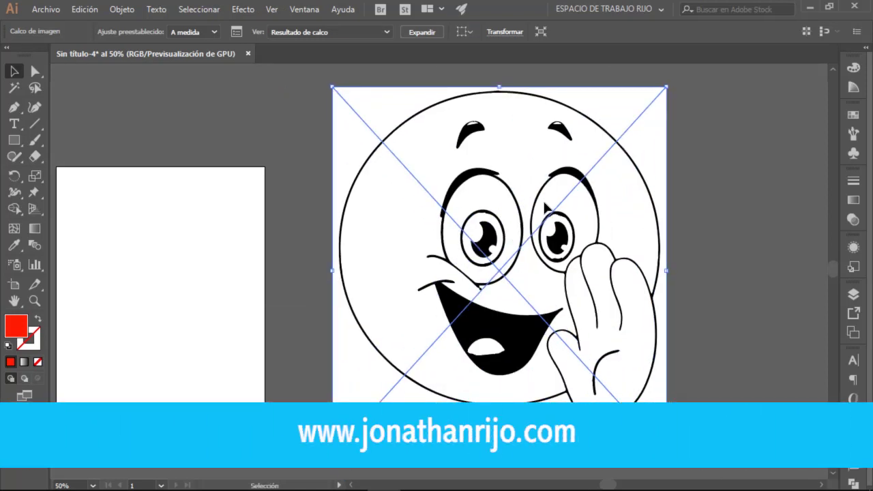
{"action": "left_click", "coordinate": [426, 32]}
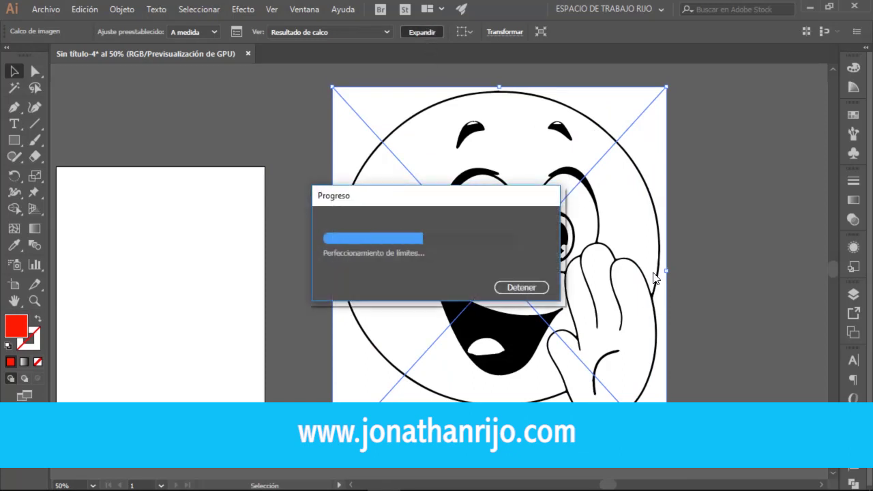
{"action": "left_click", "coordinate": [743, 159]}
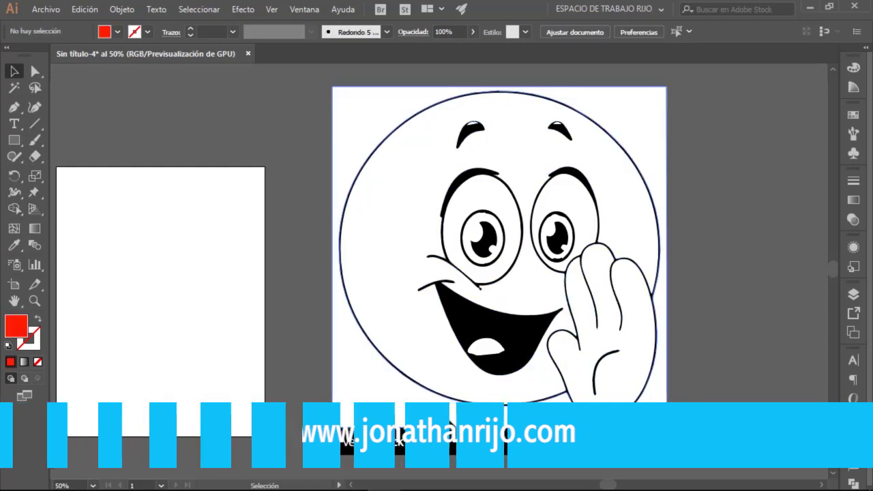
{"action": "double_click", "coordinate": [449, 423]}
{"action": "double_click", "coordinate": [695, 388]}
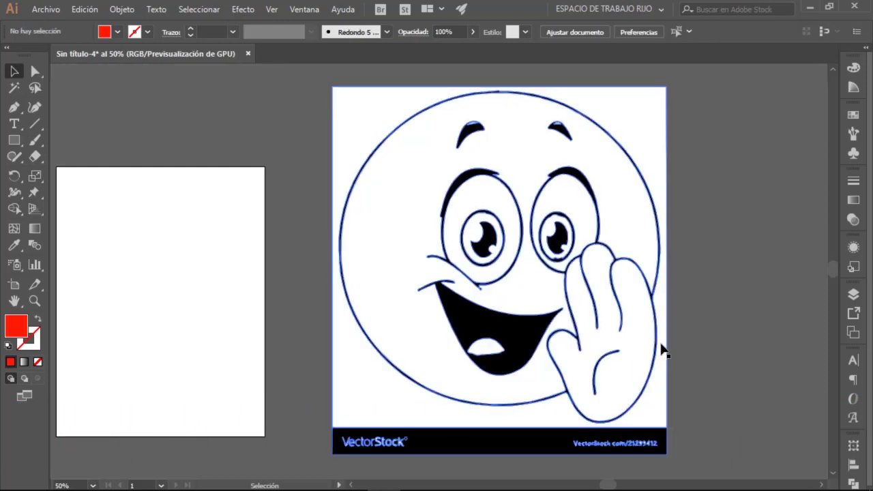
Step: Ungroup the expanded emoticon and delete its white background rectangle
{"action": "right_click", "coordinate": [661, 347]}
{"action": "left_click", "coordinate": [706, 239]}
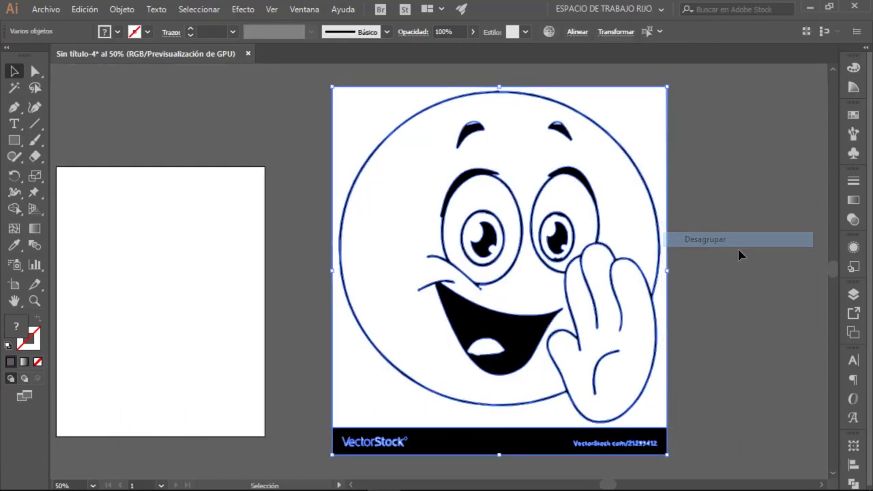
{"action": "left_click", "coordinate": [653, 131]}
{"action": "key", "text": "Delete"}
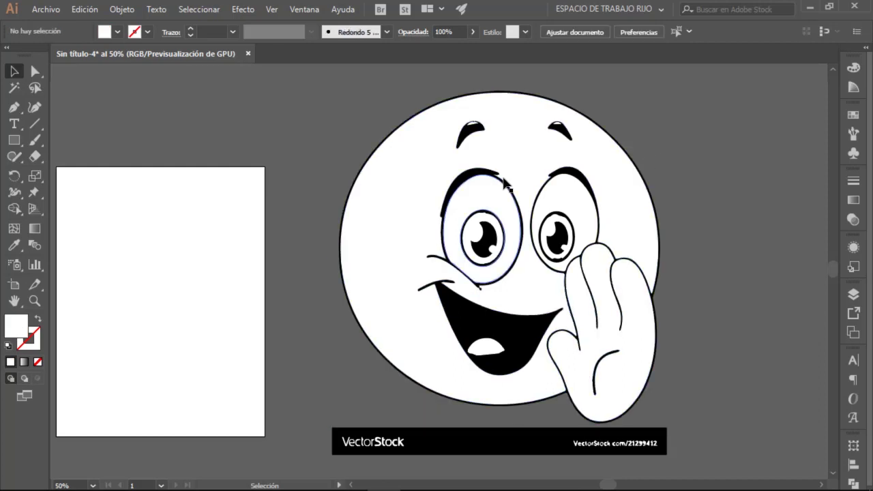
{"action": "left_click", "coordinate": [711, 468]}
{"action": "left_click", "coordinate": [728, 433]}
Step: Delete the VectorStock banner and select the face circle for recolouring
{"action": "left_click", "coordinate": [298, 441]}
{"action": "key", "text": "Delete"}
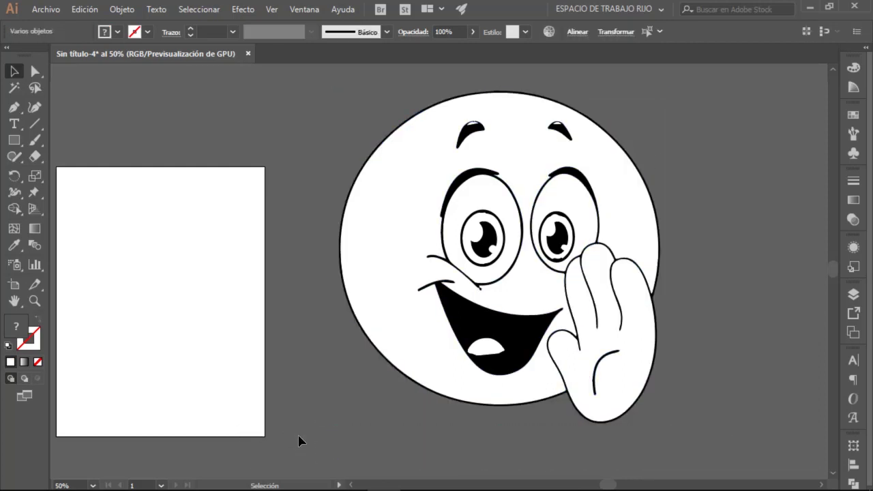
{"action": "left_click", "coordinate": [512, 234]}
{"action": "left_click", "coordinate": [526, 158]}
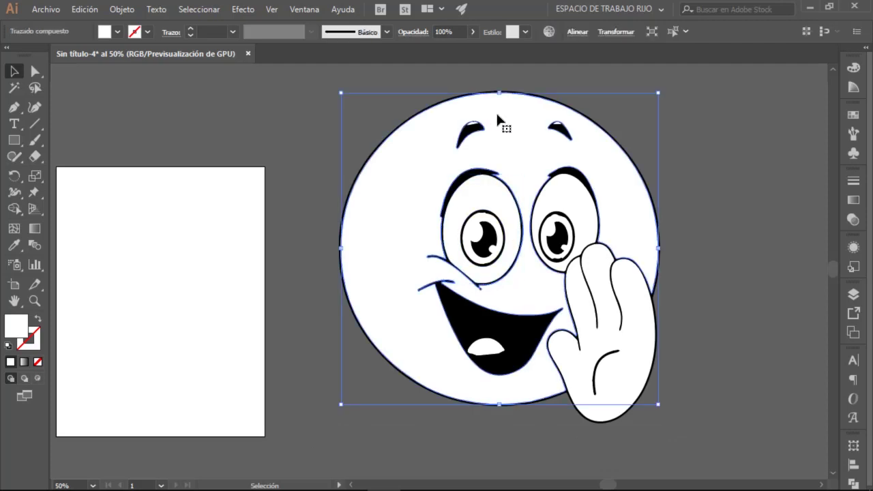
{"action": "double_click", "coordinate": [17, 326]}
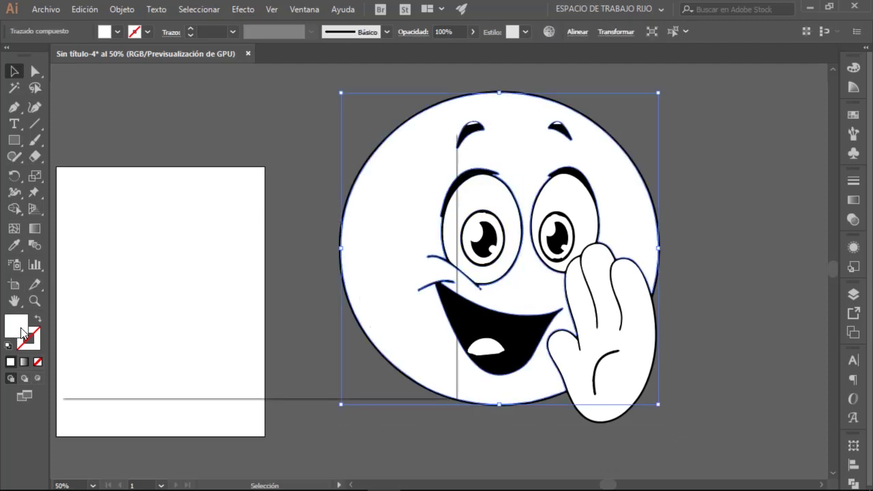
Step: Fill the emoticon's face bright yellow, finishing with the yellow swatch
{"action": "left_click", "coordinate": [169, 185]}
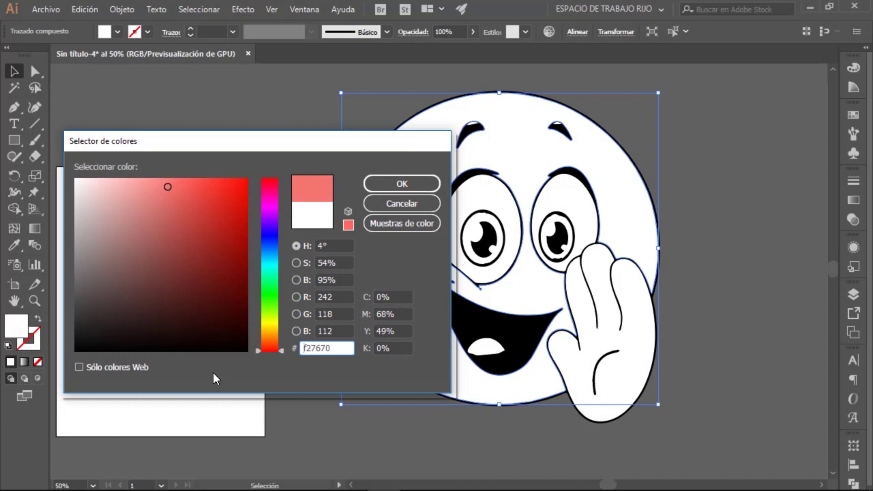
{"action": "left_click", "coordinate": [265, 332]}
{"action": "left_click", "coordinate": [224, 191]}
{"action": "left_click", "coordinate": [247, 179]}
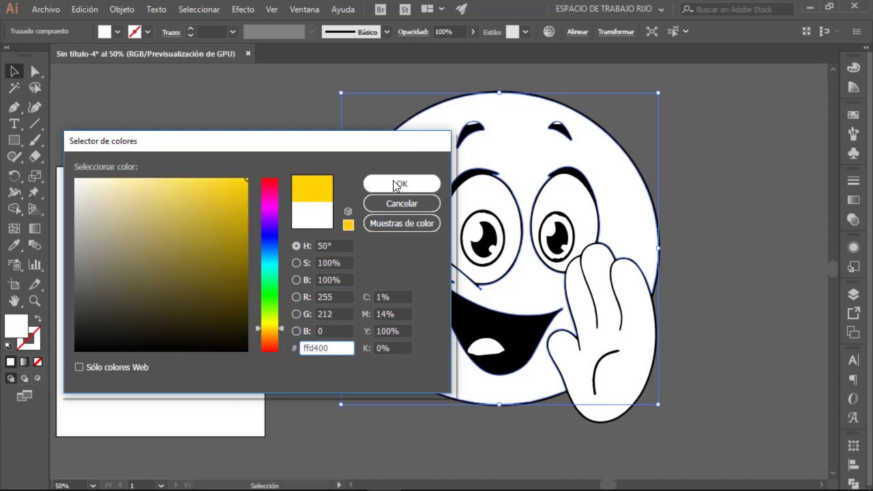
{"action": "left_click", "coordinate": [402, 183]}
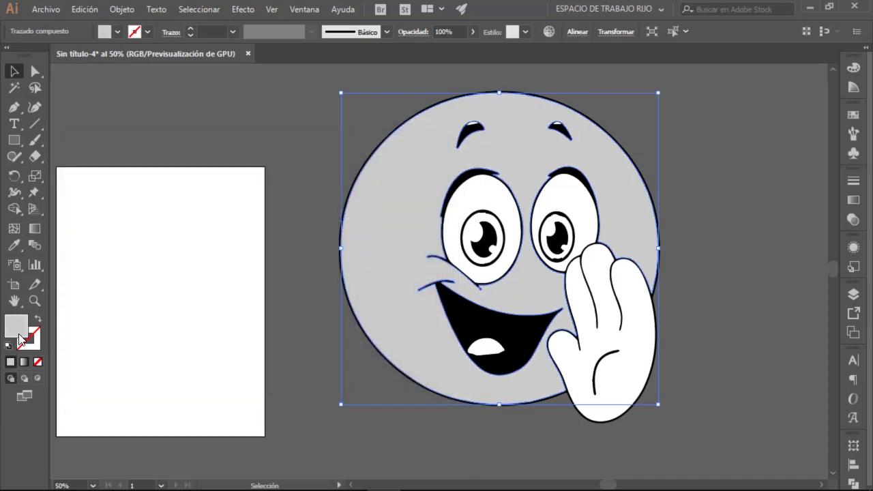
{"action": "double_click", "coordinate": [19, 326]}
{"action": "left_click", "coordinate": [402, 203]}
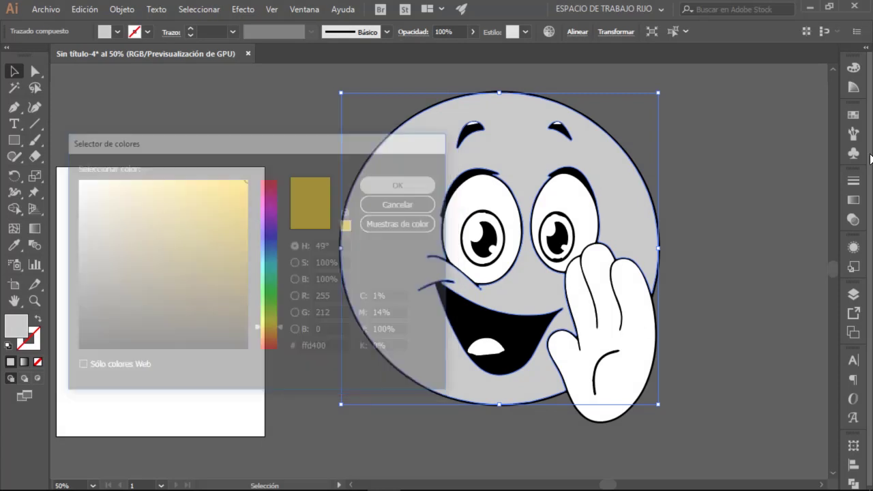
{"action": "left_click", "coordinate": [853, 115]}
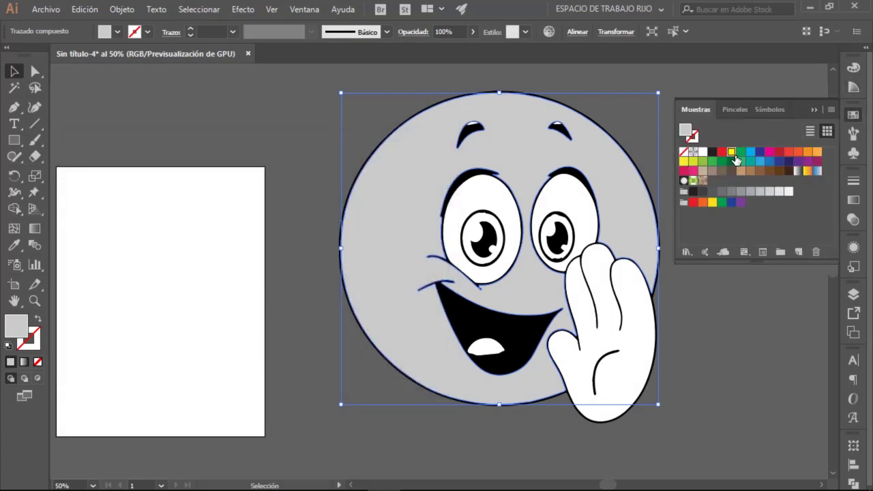
{"action": "left_click", "coordinate": [731, 152]}
Step: Colour both irises and the tongue with the red swatch
{"action": "left_click", "coordinate": [764, 384]}
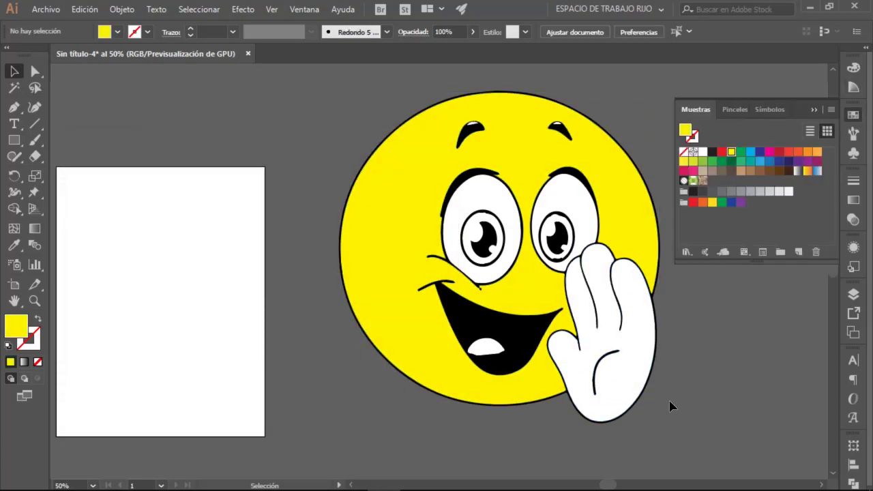
{"action": "left_click", "coordinate": [481, 235]}
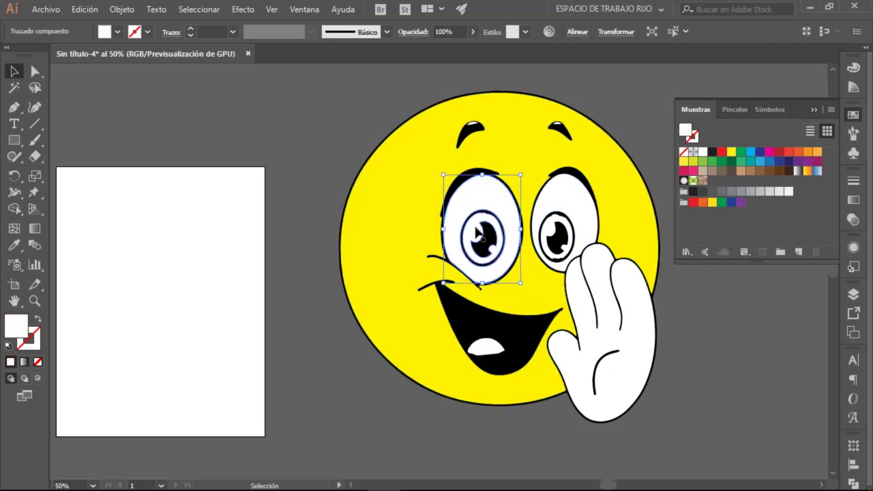
{"action": "left_click", "coordinate": [481, 238]}
{"action": "left_click", "coordinate": [722, 151]}
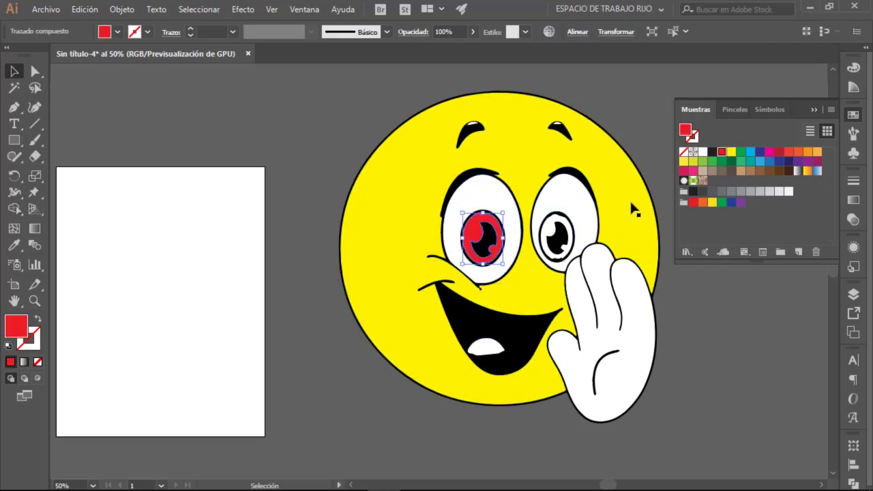
{"action": "left_click", "coordinate": [554, 235]}
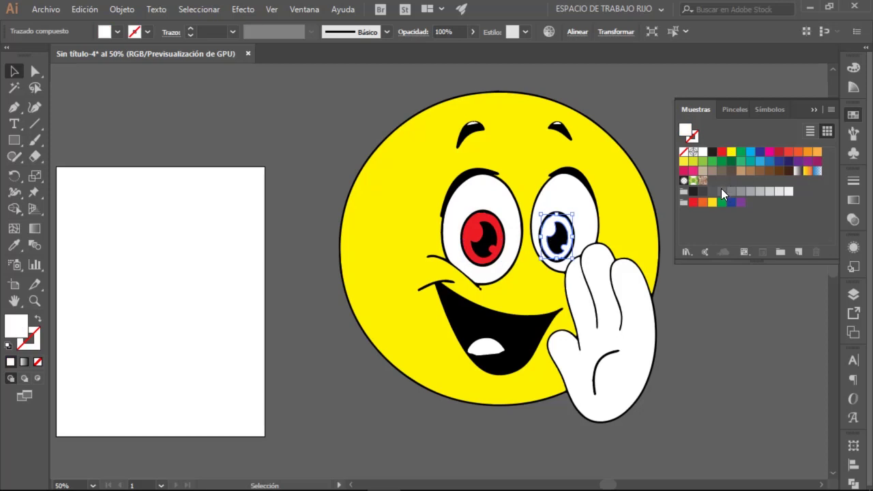
{"action": "left_click", "coordinate": [721, 152]}
{"action": "left_click", "coordinate": [667, 351]}
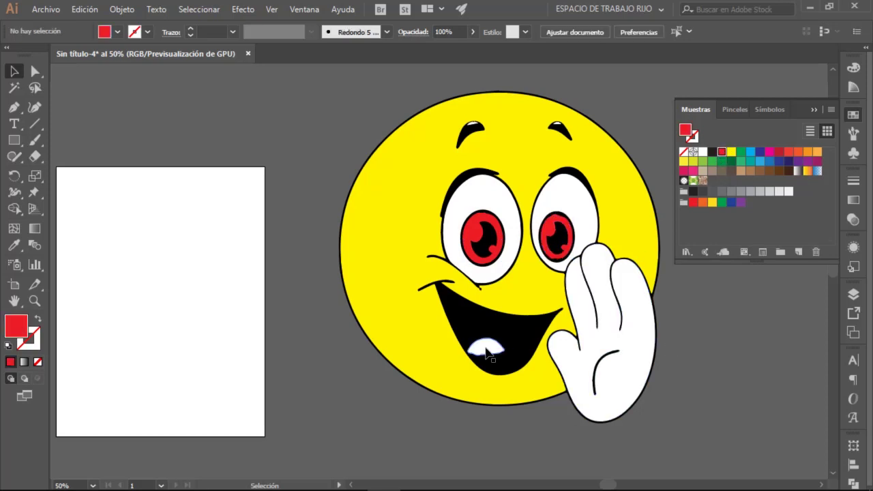
{"action": "left_click", "coordinate": [486, 348]}
{"action": "left_click", "coordinate": [721, 152]}
{"action": "left_click", "coordinate": [734, 395]}
Step: Pan the view to look over the coloured emoticon and select the yellow face
{"action": "scroll", "coordinate": [570, 436], "scroll_direction": "right", "scroll_amount": 5}
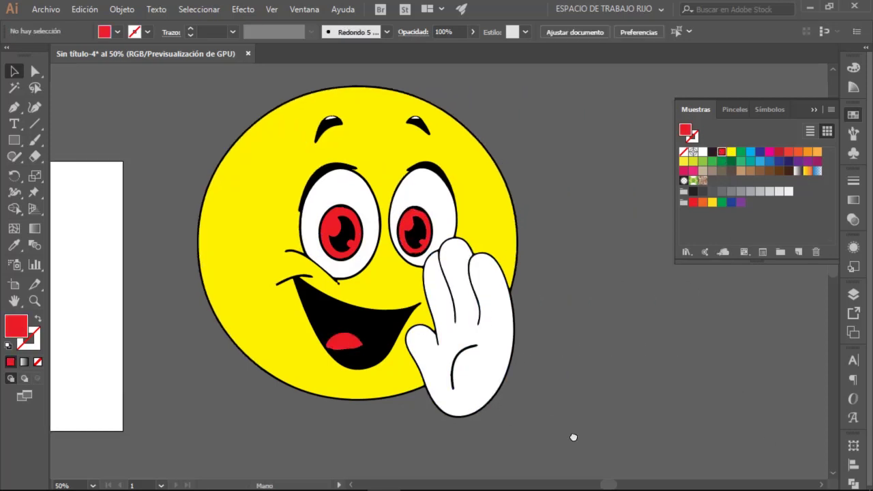
{"action": "scroll", "coordinate": [573, 437], "scroll_direction": "left", "scroll_amount": 3}
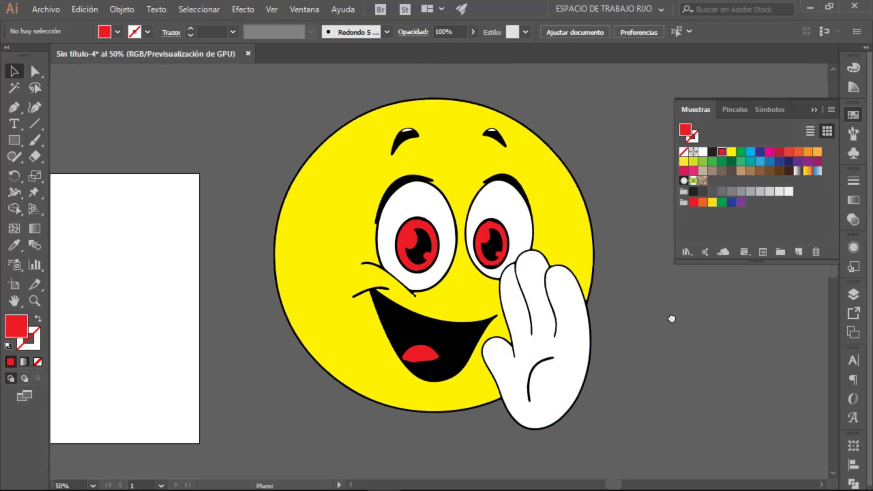
{"action": "scroll", "coordinate": [670, 316], "scroll_direction": "left", "scroll_amount": 5}
{"action": "scroll", "coordinate": [748, 302], "scroll_direction": "left", "scroll_amount": 10}
{"action": "mouse_move", "coordinate": [612, 272]}
{"action": "left_mouse_down"}
{"action": "mouse_move", "coordinate": [458, 308]}
{"action": "mouse_move", "coordinate": [429, 363]}
{"action": "mouse_move", "coordinate": [429, 391]}
{"action": "left_mouse_up"}
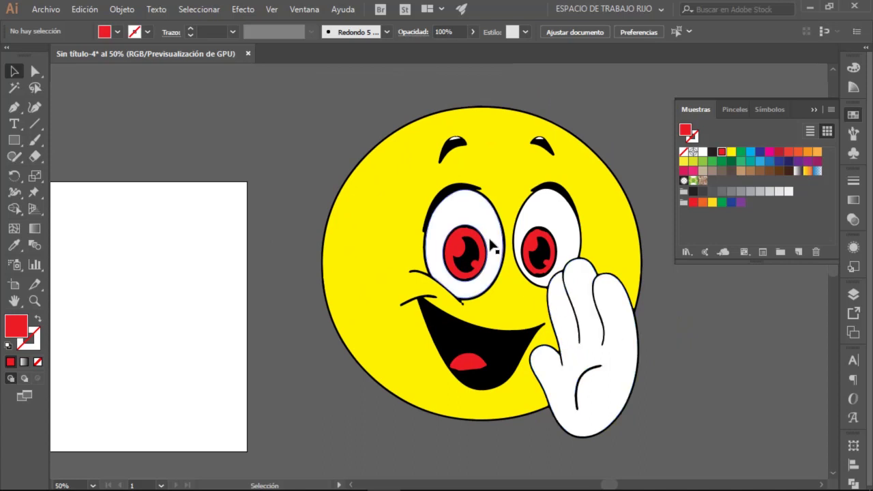
{"action": "left_click", "coordinate": [432, 362]}
Step: Scale the smiley group down by its corner and move it up-left above the red heart
{"action": "scroll", "coordinate": [545, 376], "scroll_direction": "down", "scroll_amount": 2}
{"action": "left_click", "coordinate": [629, 433]}
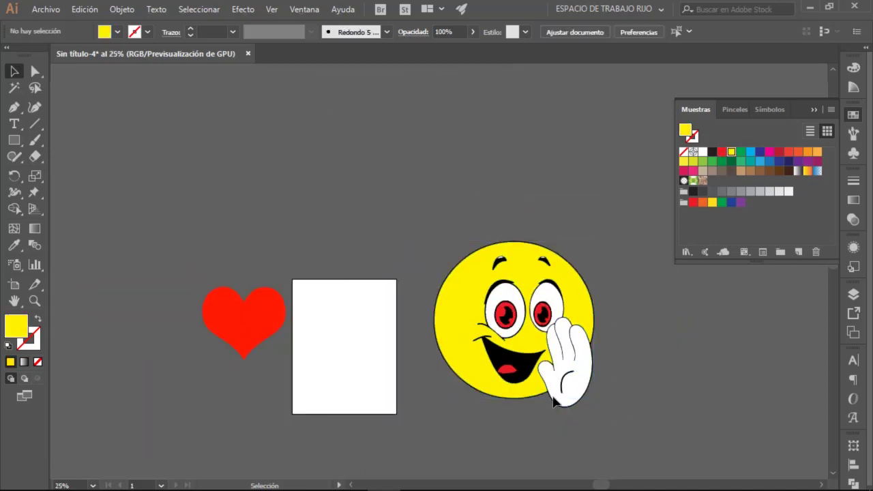
{"action": "left_click", "coordinate": [513, 253]}
{"action": "left_click_drag", "start_coordinate": [595, 407], "coordinate": [555, 369]}
{"action": "left_click_drag", "start_coordinate": [524, 332], "coordinate": [252, 232]}
{"action": "scroll", "coordinate": [439, 253], "scroll_direction": "up", "scroll_amount": 3}
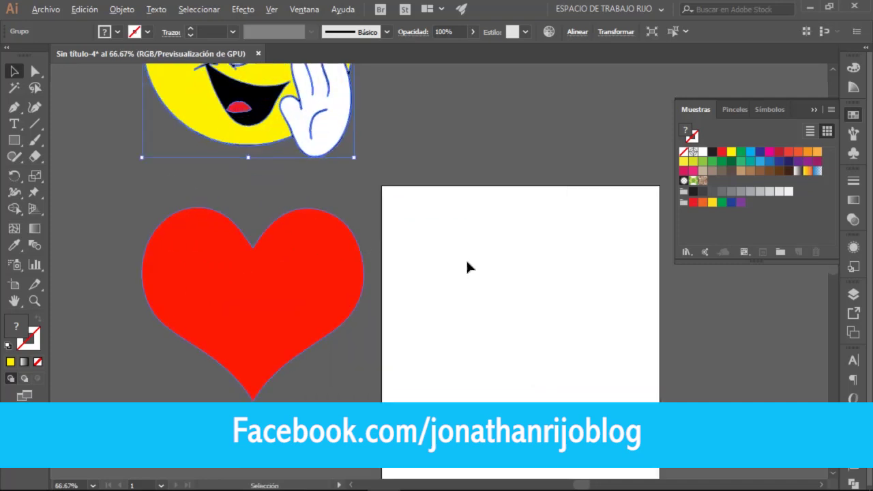
{"action": "left_click_drag", "start_coordinate": [504, 215], "coordinate": [504, 211]}
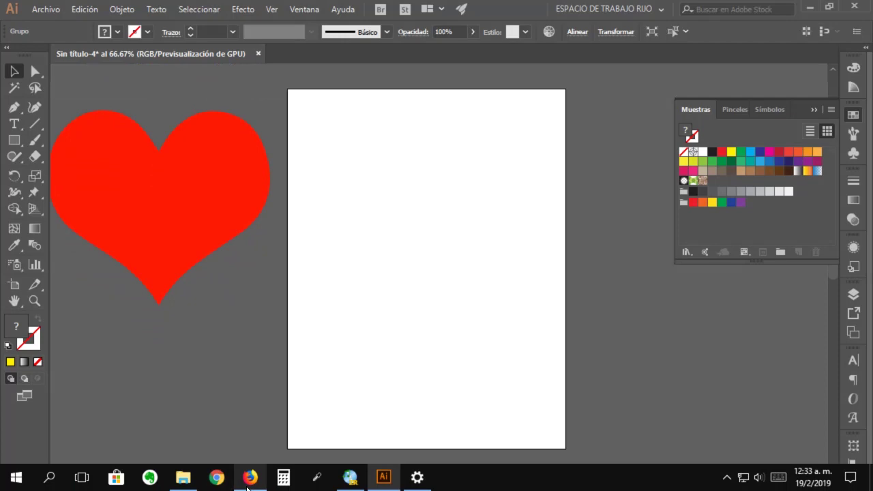
Step: In Firefox, replace the 'emoticon' image search with 'cruz'
{"action": "left_click", "coordinate": [250, 477]}
{"action": "scroll", "coordinate": [279, 303], "scroll_direction": "down", "scroll_amount": 2}
{"action": "scroll", "coordinate": [319, 203], "scroll_direction": "up", "scroll_amount": 10}
{"action": "left_click", "coordinate": [121, 75]}
{"action": "double_click", "coordinate": [120, 75]}
{"action": "type", "text": "cru"}
{"action": "key", "text": "BackSpace"}
{"action": "type", "text": "ruz"}
{"action": "key", "text": "Return"}
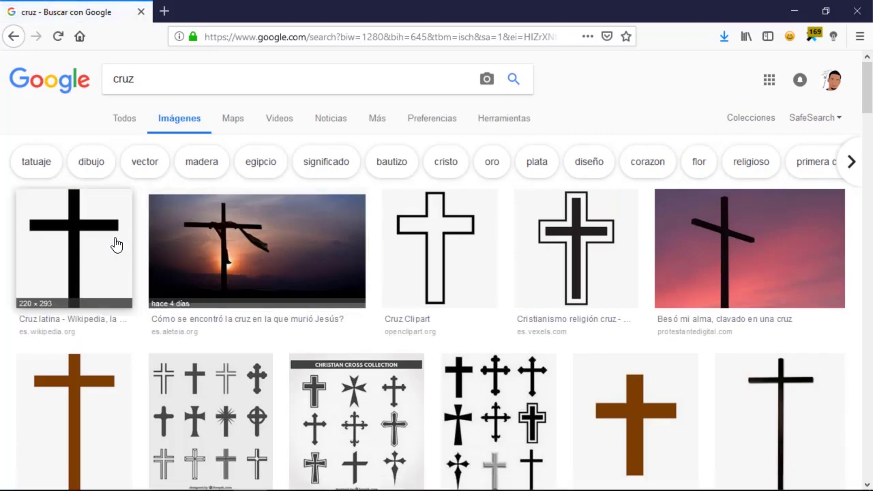
Step: Preview several cross results and settle on a bordered black cross picture
{"action": "left_click", "coordinate": [109, 250]}
{"action": "scroll", "coordinate": [459, 266], "scroll_direction": "up", "scroll_amount": 3}
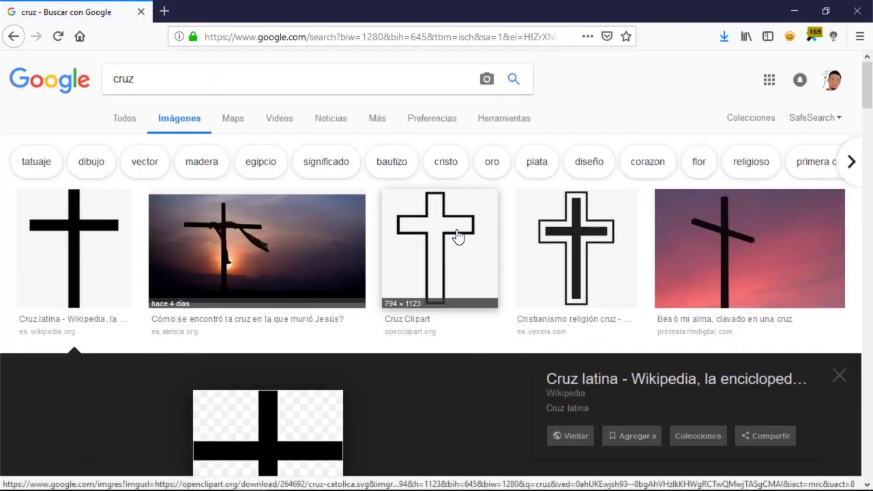
{"action": "left_click", "coordinate": [458, 236]}
{"action": "left_click", "coordinate": [589, 68]}
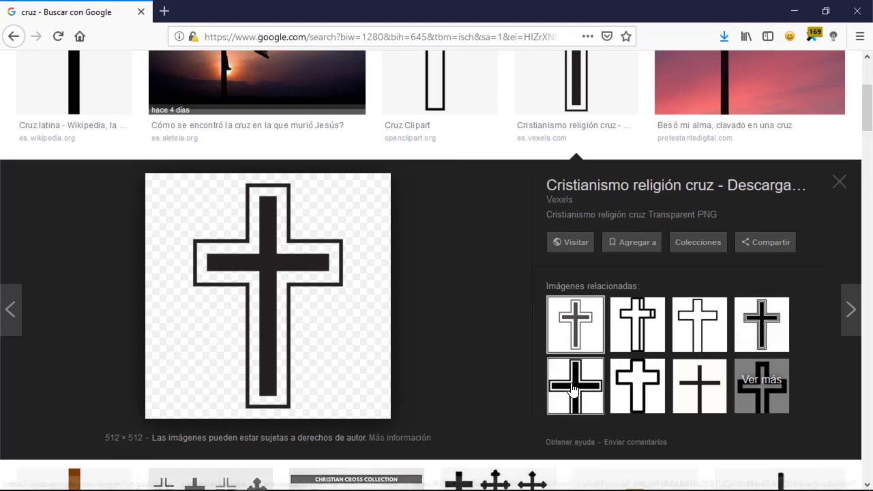
{"action": "left_click", "coordinate": [573, 388]}
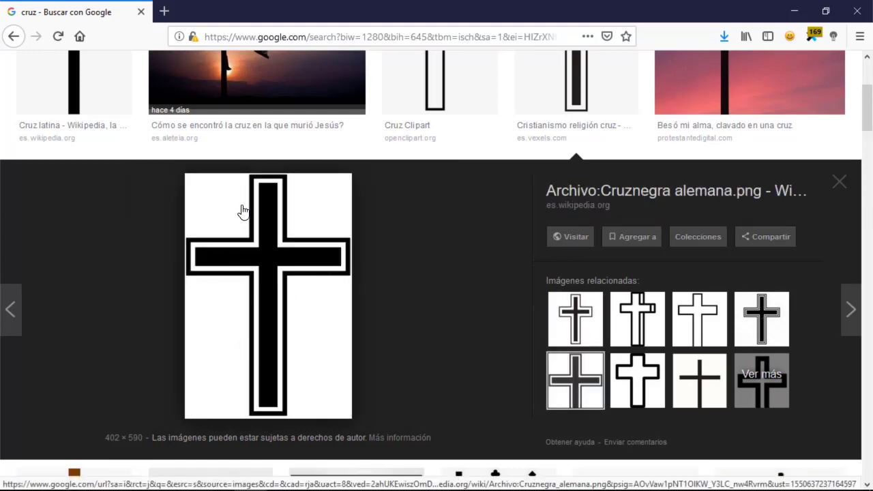
Step: Save the cross picture as Cruznegra_alemana.png and drag it from its folder into the document
{"action": "right_click", "coordinate": [245, 208]}
{"action": "left_click", "coordinate": [350, 377]}
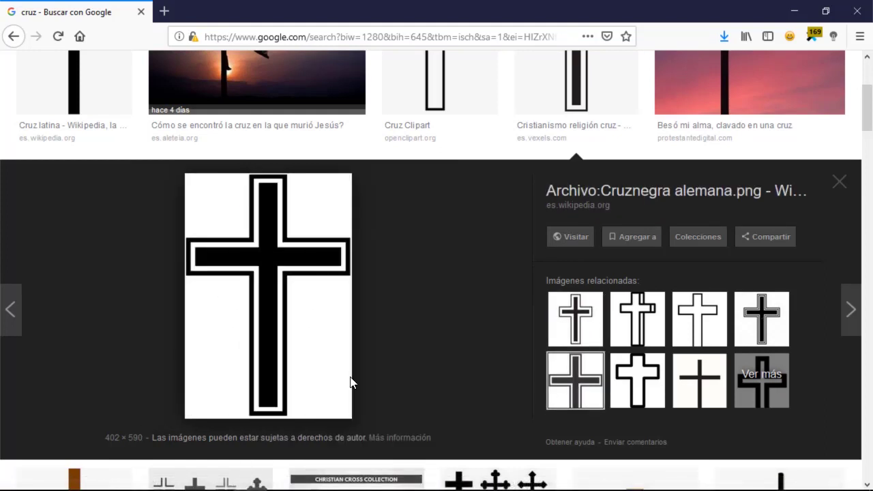
{"action": "left_click", "coordinate": [517, 336]}
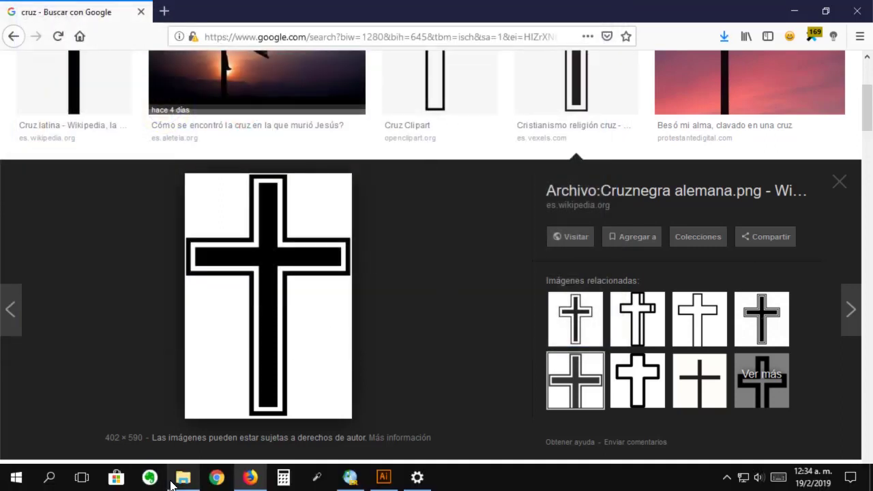
{"action": "left_click", "coordinate": [183, 477]}
{"action": "mouse_move", "coordinate": [419, 187]}
{"action": "left_mouse_down"}
{"action": "mouse_move", "coordinate": [417, 467]}
{"action": "mouse_move", "coordinate": [420, 228]}
{"action": "mouse_move", "coordinate": [443, 202]}
{"action": "left_mouse_up"}
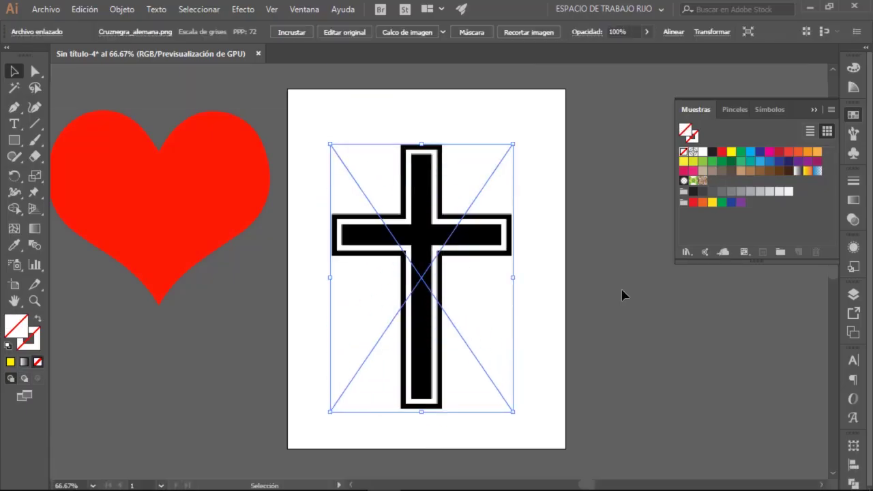
Step: Position Cruznegra_alemana.png on the artboard and show the Calco de imagen presets
{"action": "left_click_drag", "start_coordinate": [408, 237], "coordinate": [439, 216]}
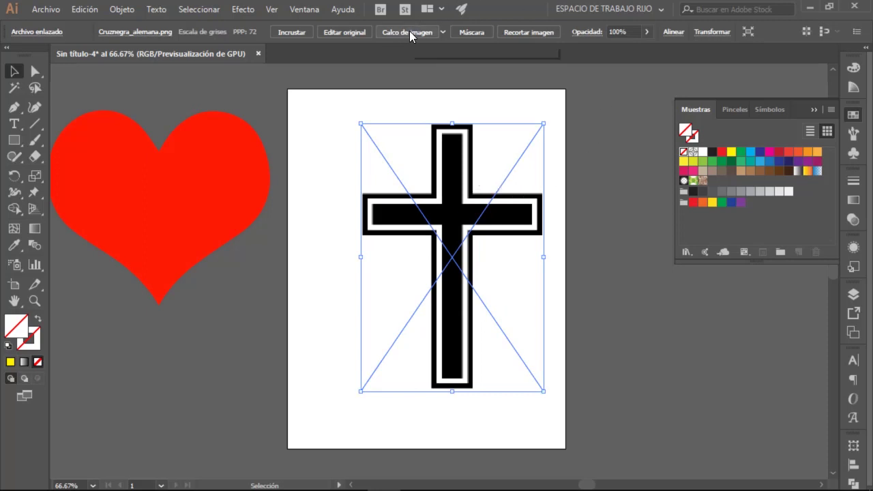
{"action": "left_click", "coordinate": [444, 34]}
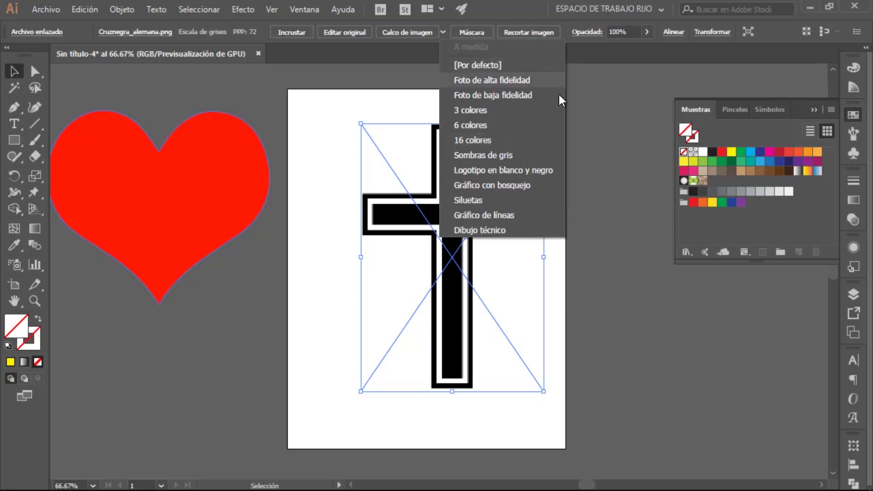
Step: Trace the cross with the [Por defecto] preset and centre it on the artboard
{"action": "left_click", "coordinate": [497, 67]}
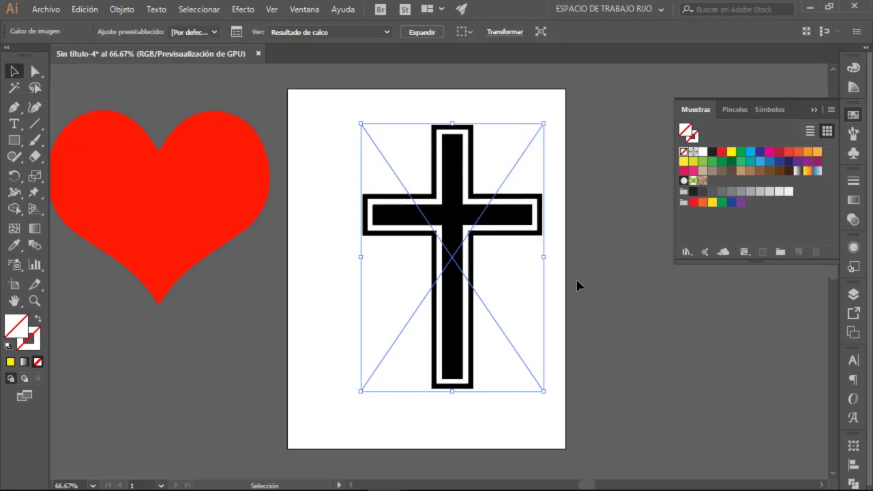
{"action": "left_click_drag", "start_coordinate": [481, 233], "coordinate": [465, 240]}
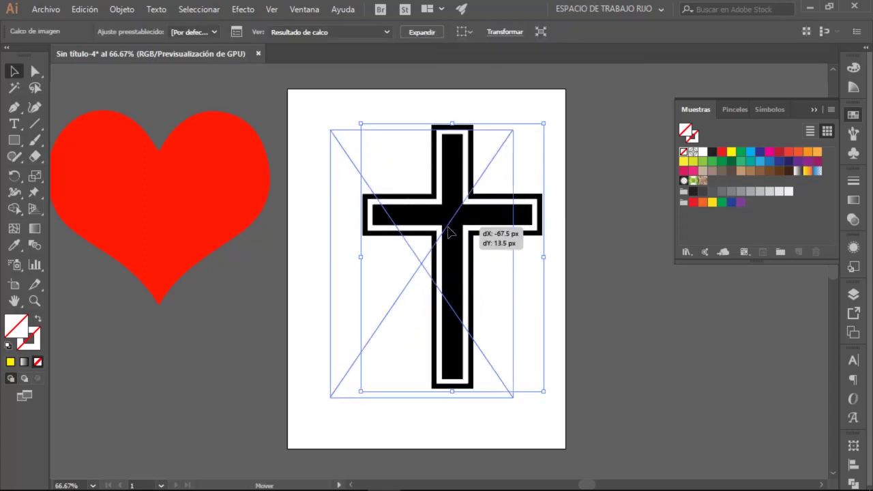
{"action": "left_click", "coordinate": [651, 396]}
{"action": "left_click_drag", "start_coordinate": [444, 258], "coordinate": [458, 251]}
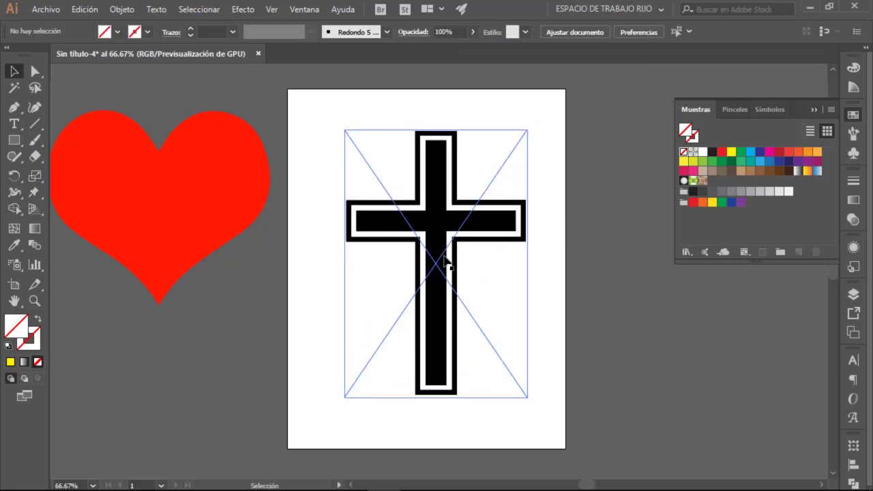
{"action": "left_click_drag", "start_coordinate": [444, 179], "coordinate": [431, 199]}
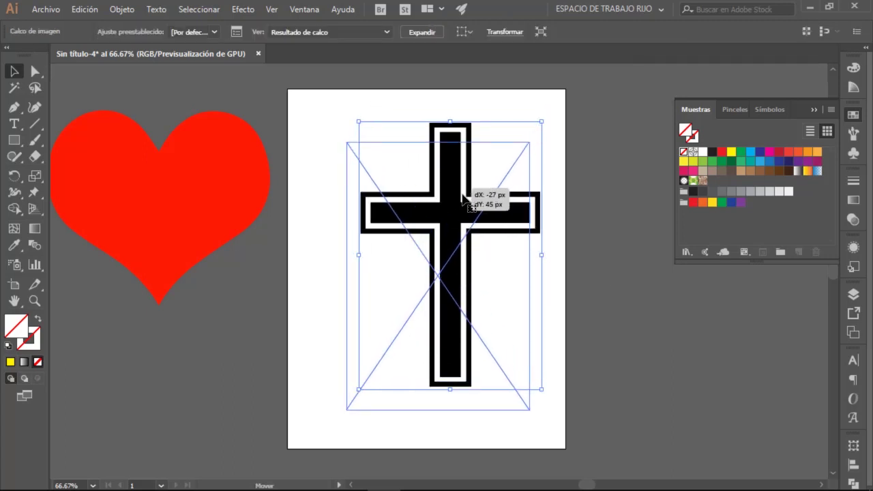
Step: Expand and ungroup the trace, then delete the white background shape
{"action": "left_click", "coordinate": [425, 32]}
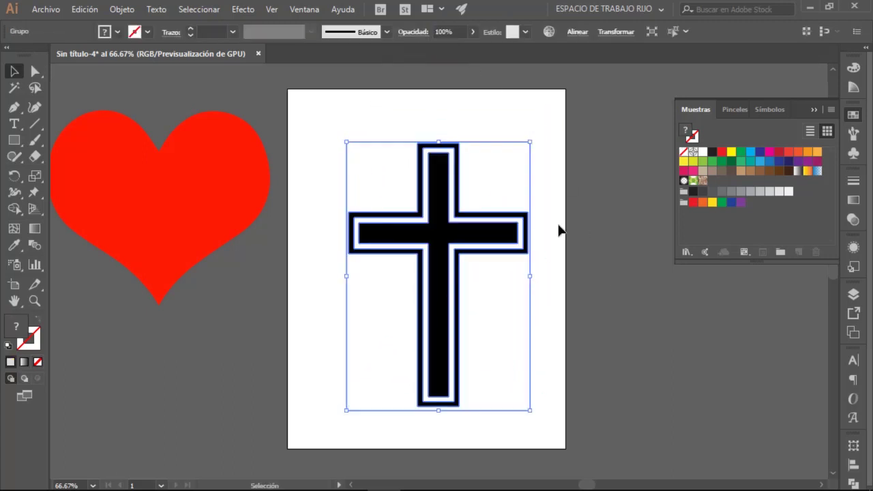
{"action": "left_click", "coordinate": [609, 150]}
{"action": "left_click", "coordinate": [448, 224]}
{"action": "right_click", "coordinate": [444, 236]}
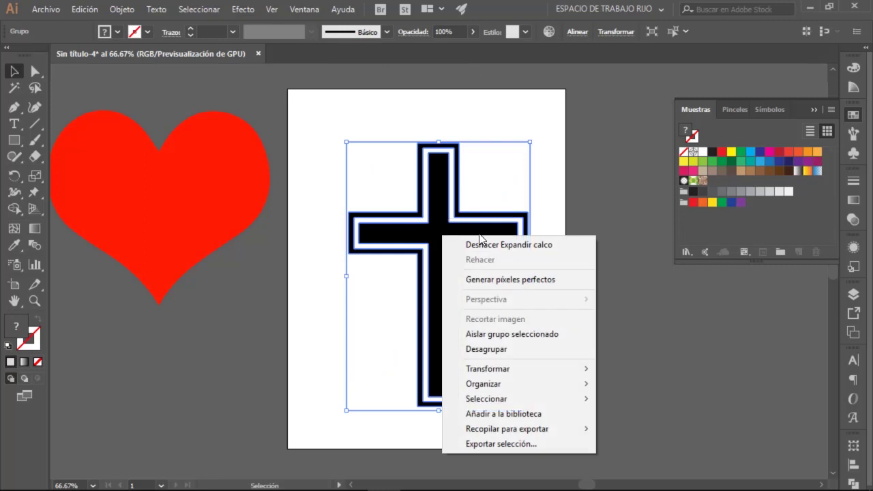
{"action": "left_click", "coordinate": [485, 348]}
{"action": "left_click", "coordinate": [488, 314]}
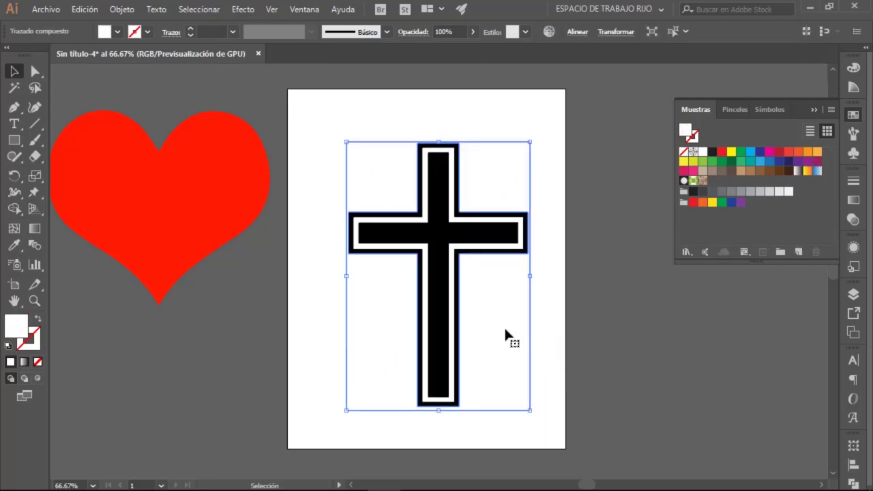
{"action": "key", "text": "Delete"}
Step: Check that the inner black cross and outer outline are separate pieces, undoing each test move
{"action": "left_click_drag", "start_coordinate": [435, 303], "coordinate": [668, 366]}
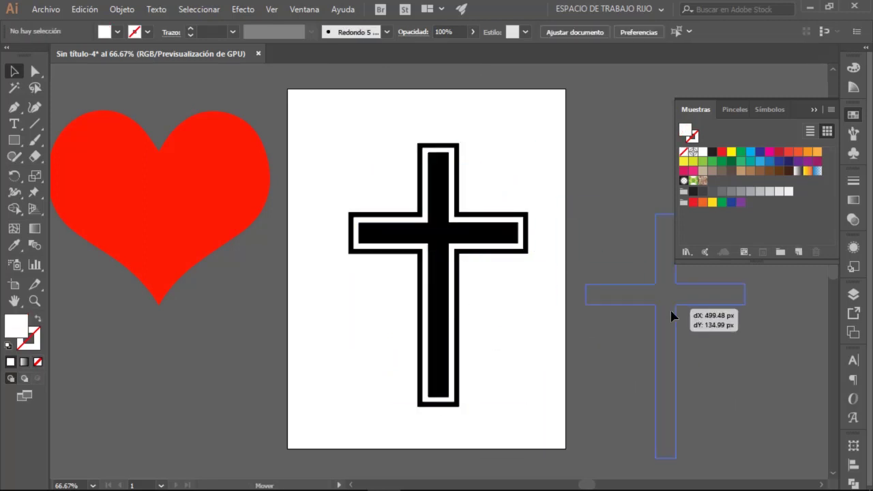
{"action": "key", "text": "ctrl+z"}
{"action": "left_click_drag", "start_coordinate": [464, 214], "coordinate": [739, 345]}
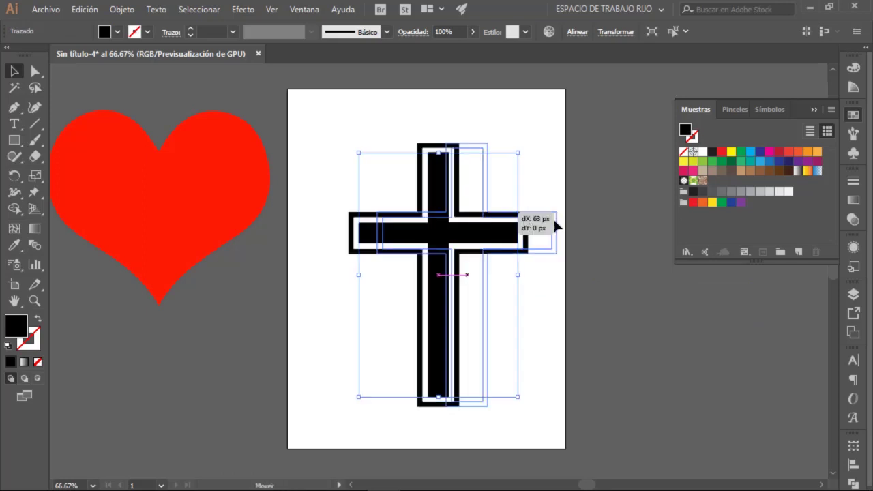
{"action": "key", "text": "ctrl+z"}
{"action": "key", "text": "v"}
{"action": "left_click_drag", "start_coordinate": [452, 238], "coordinate": [735, 334]}
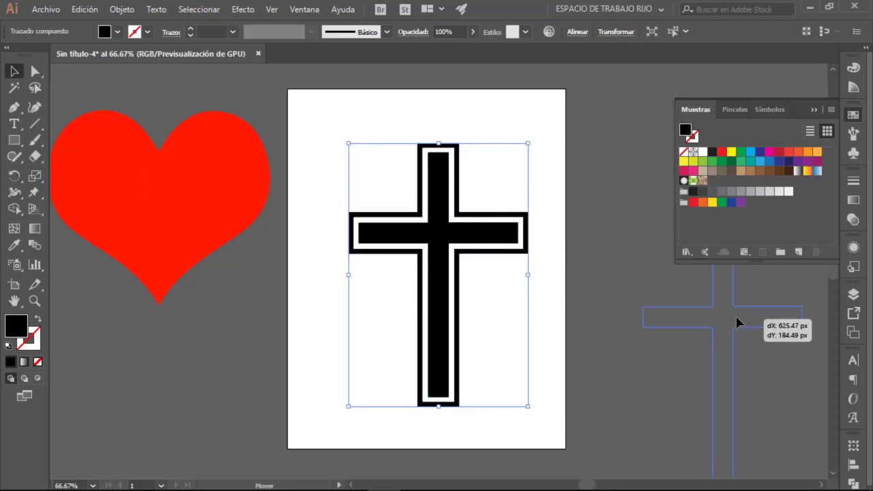
{"action": "key", "text": "ctrl+z"}
{"action": "left_click", "coordinate": [458, 279]}
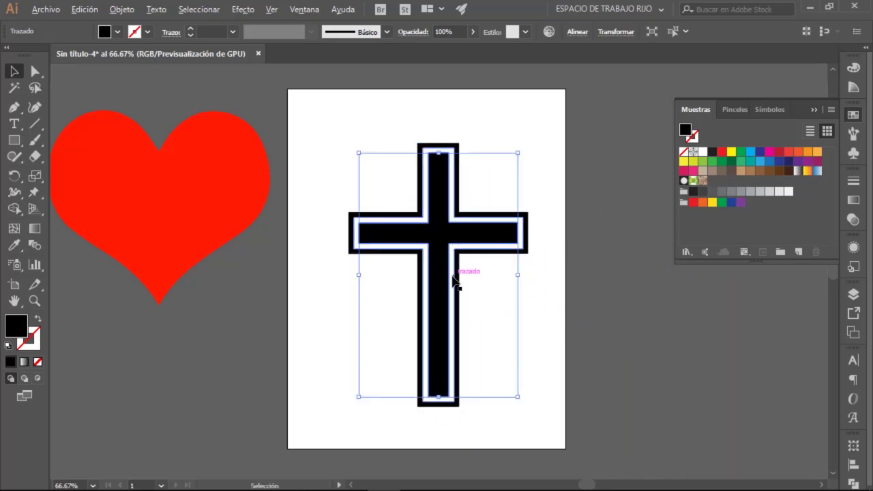
Step: Pan the view so the artboard, cross and smiley are all visible
{"action": "scroll", "coordinate": [458, 279], "scroll_direction": "up", "scroll_amount": 4}
{"action": "scroll", "coordinate": [457, 279], "scroll_direction": "down", "scroll_amount": 4}
{"action": "left_click", "coordinate": [658, 311]}
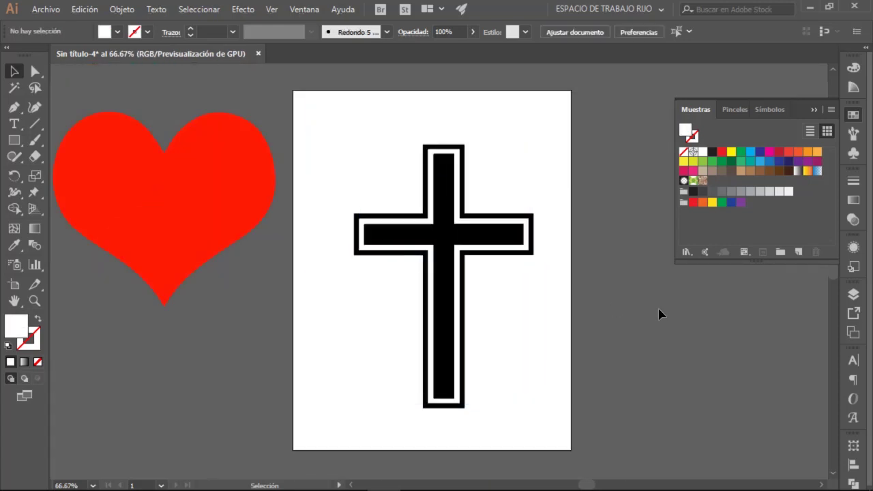
{"action": "mouse_move", "coordinate": [399, 307]}
{"action": "left_mouse_down"}
{"action": "mouse_move", "coordinate": [478, 339]}
{"action": "mouse_move", "coordinate": [435, 345]}
{"action": "mouse_move", "coordinate": [395, 327]}
{"action": "left_mouse_up"}
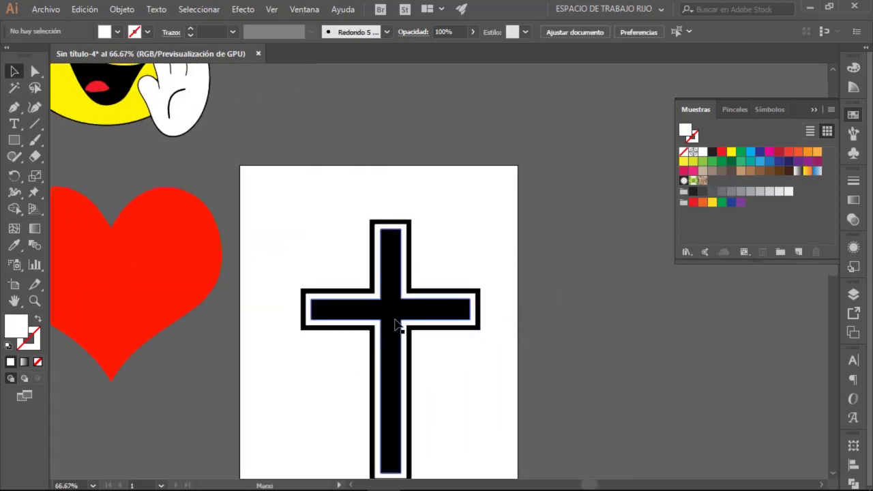
{"action": "scroll", "coordinate": [396, 324], "scroll_direction": "down", "scroll_amount": 2}
{"action": "scroll", "coordinate": [398, 318], "scroll_direction": "up", "scroll_amount": 1}
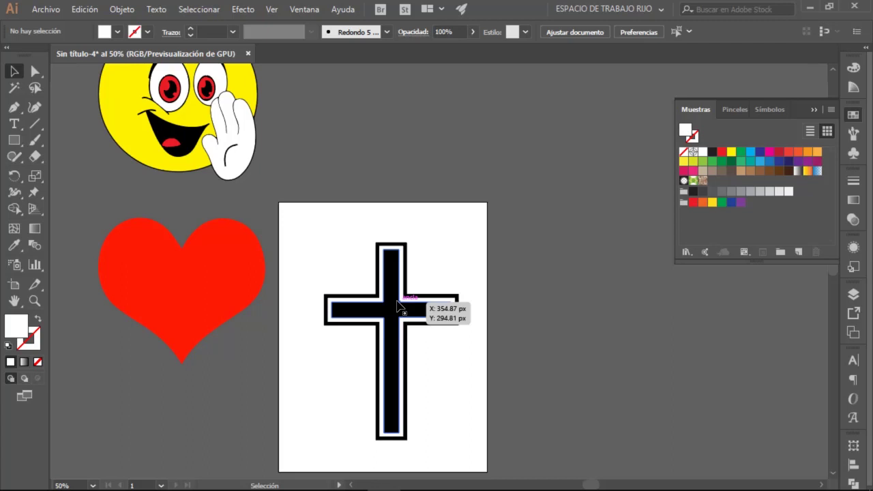
{"action": "left_click_drag", "start_coordinate": [398, 307], "coordinate": [448, 353]}
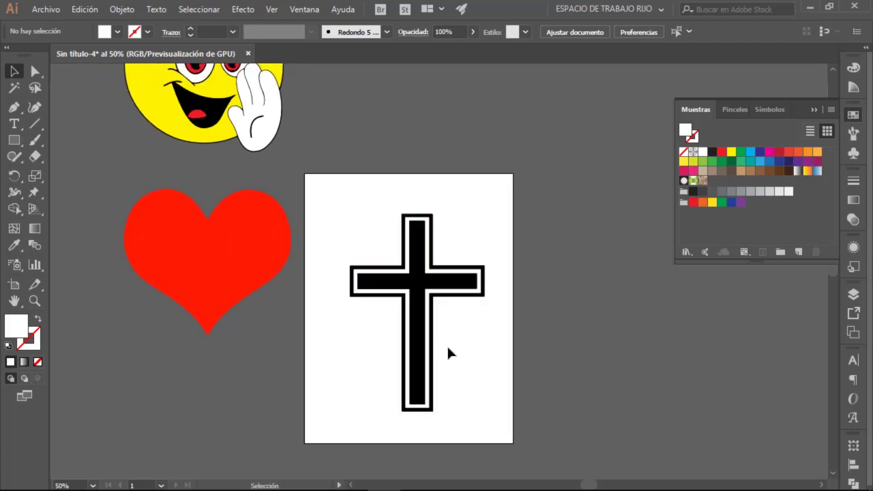